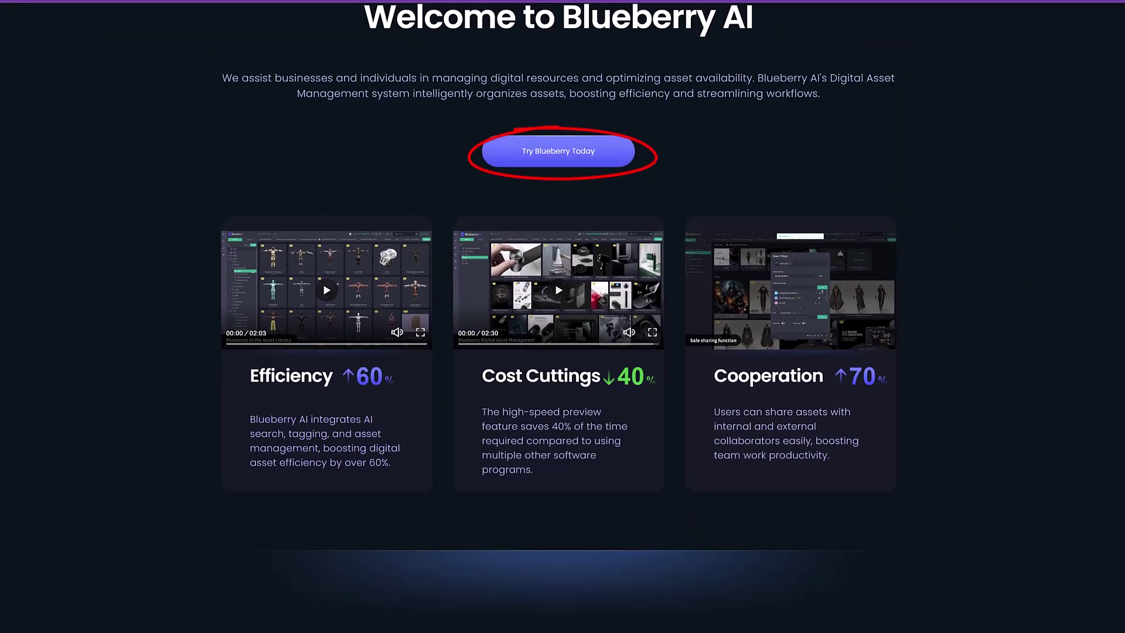
Scroll past the Industrial and Architectural Design sections to the TechCrunch and Markets Insider press quotes.
scroll(558, 317, "down", 2)
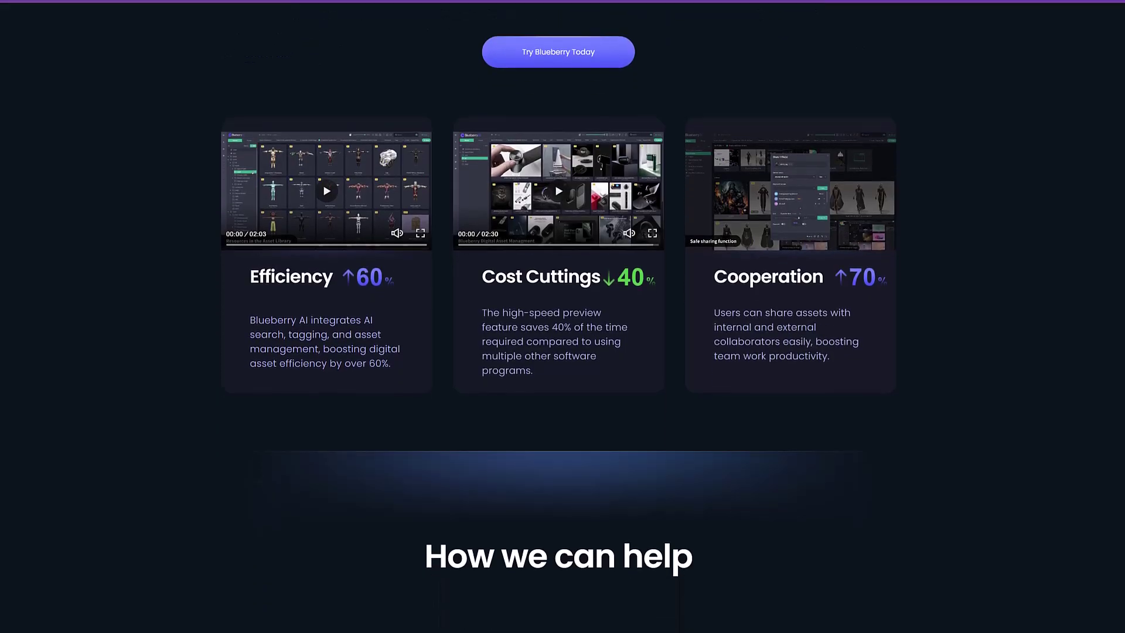
scroll(467, 173, "down", 9)
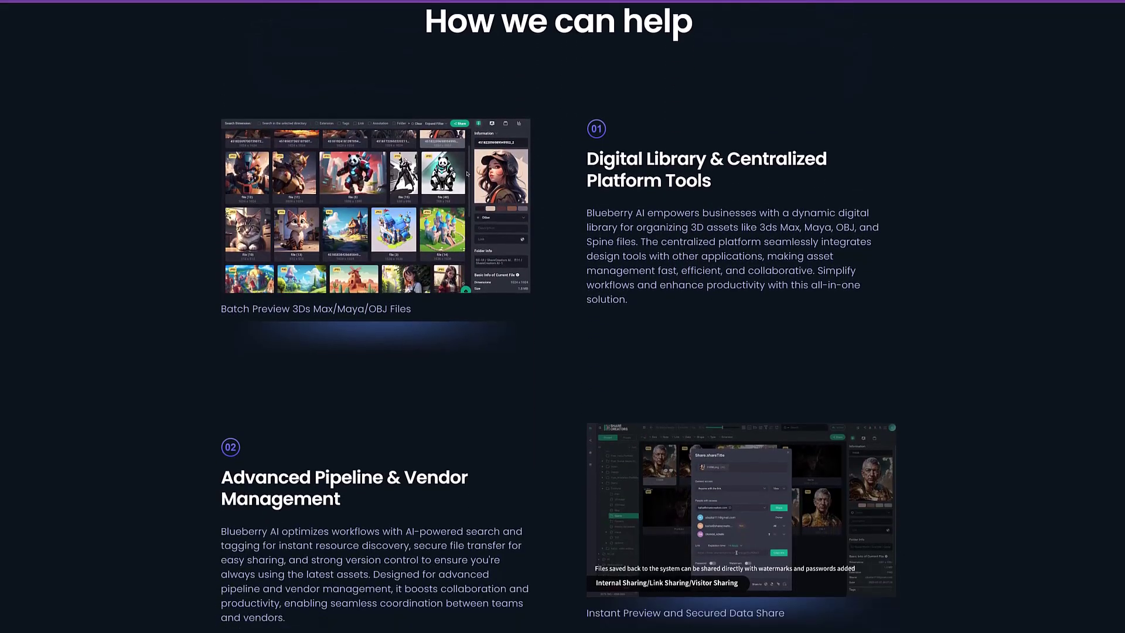
scroll(467, 173, "down", 13)
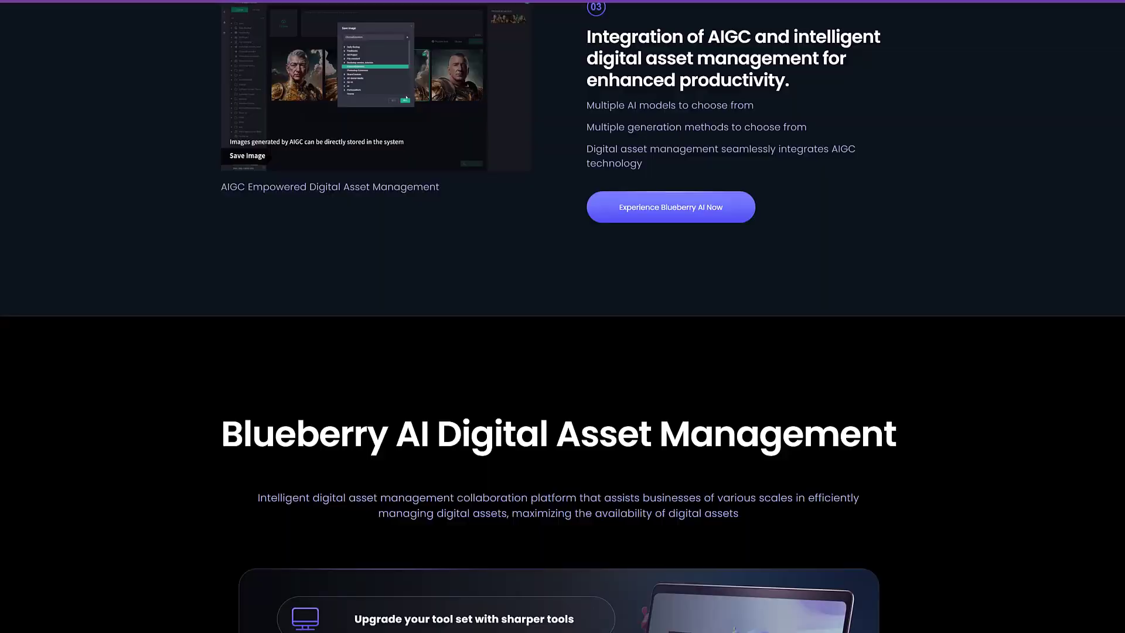
scroll(562, 317, "down", 6)
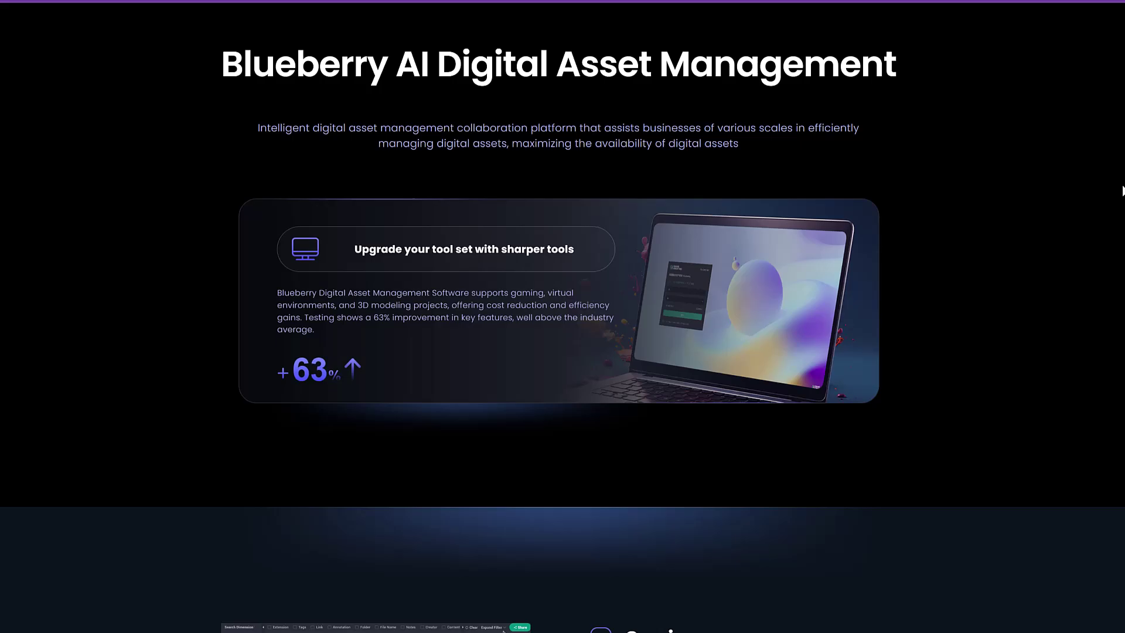
scroll(563, 316, "down", 10)
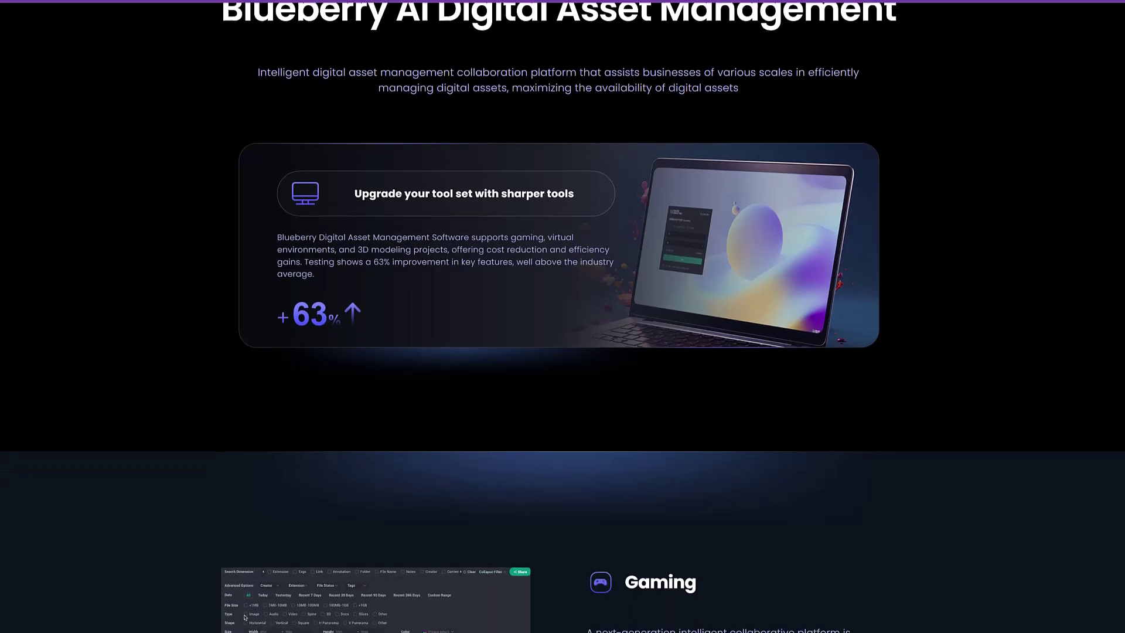
scroll(563, 317, "down", 4)
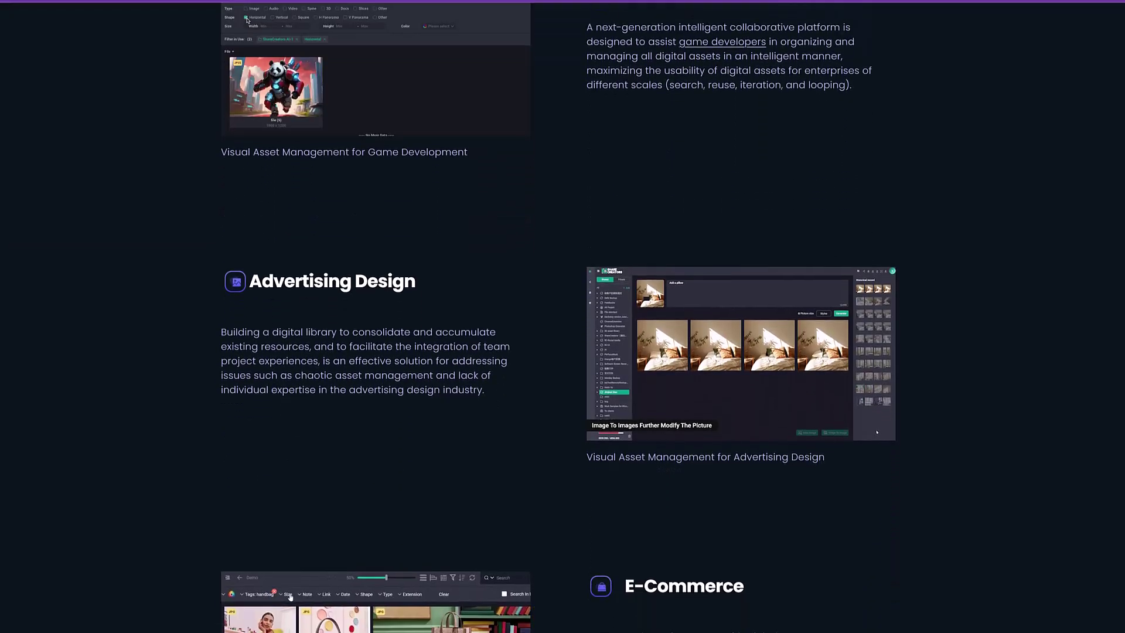
scroll(562, 317, "down", 3)
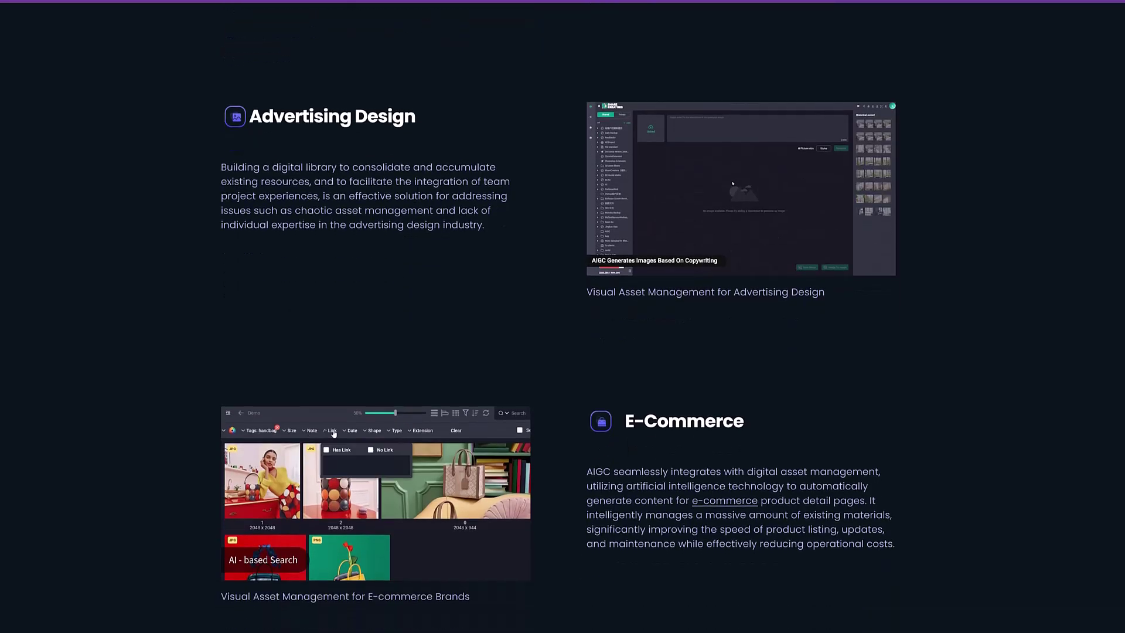
scroll(562, 316, "down", 7)
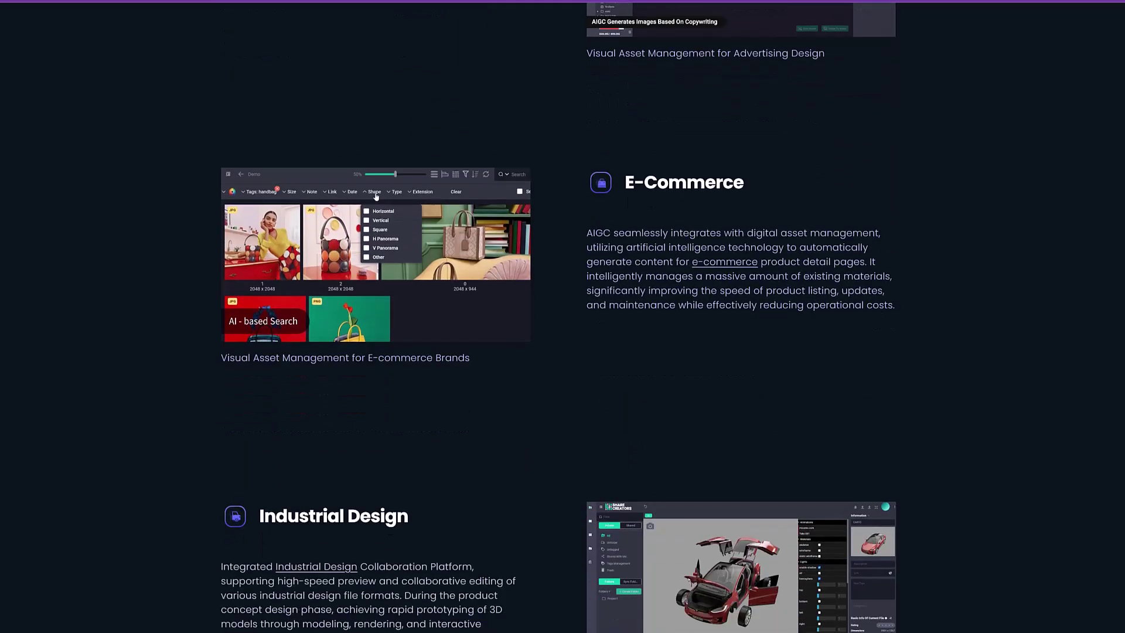
scroll(923, 339, "down", 3)
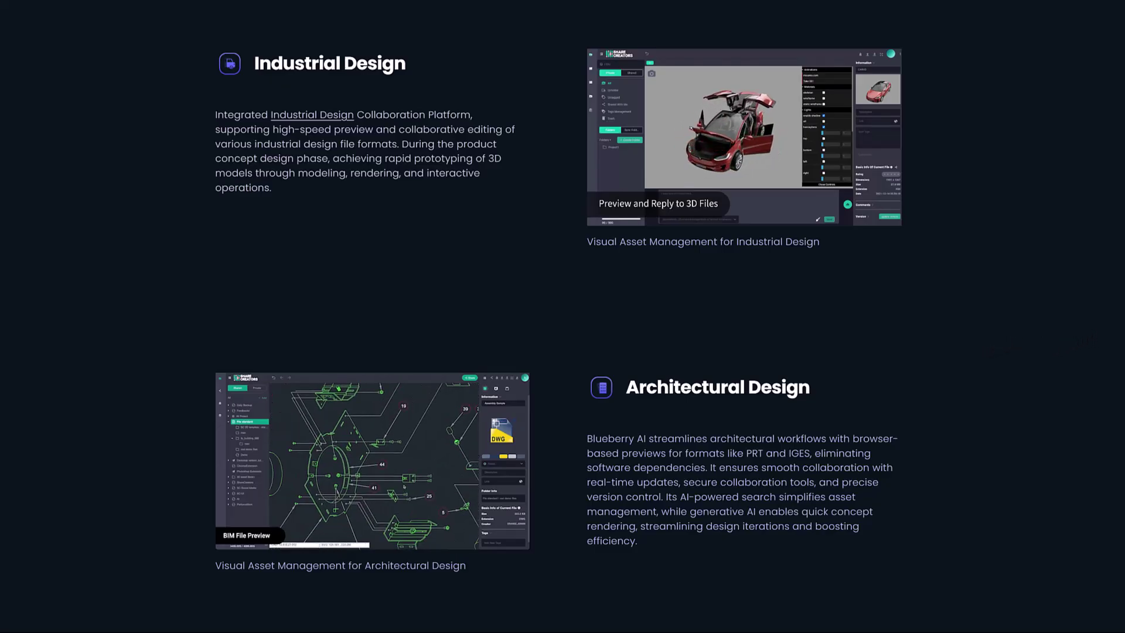
scroll(563, 317, "down", 3)
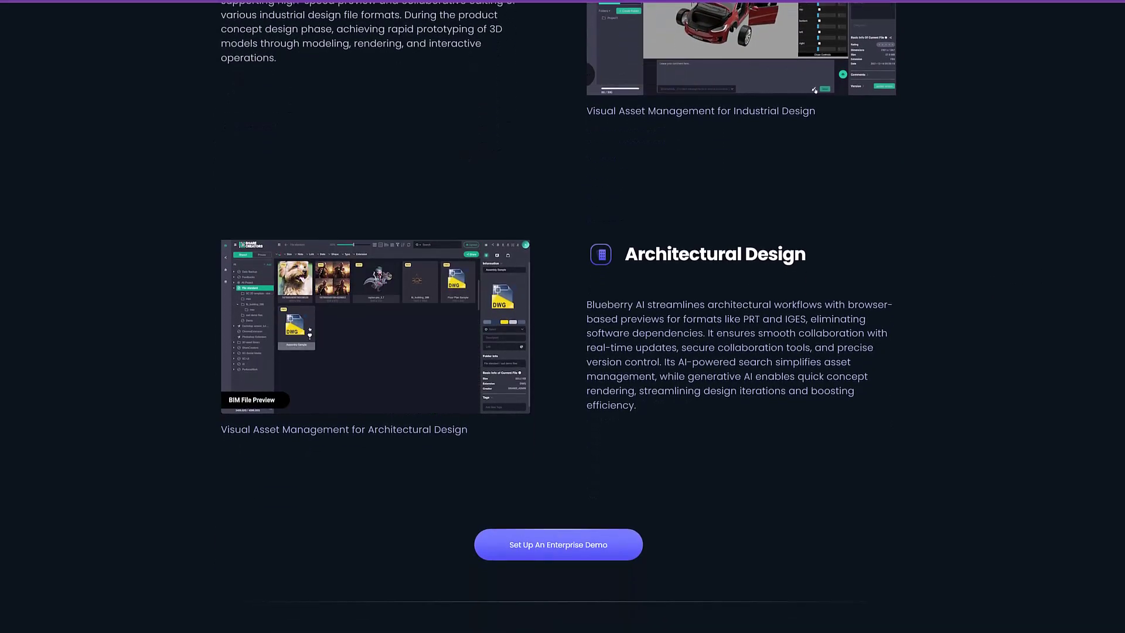
scroll(563, 317, "down", 3)
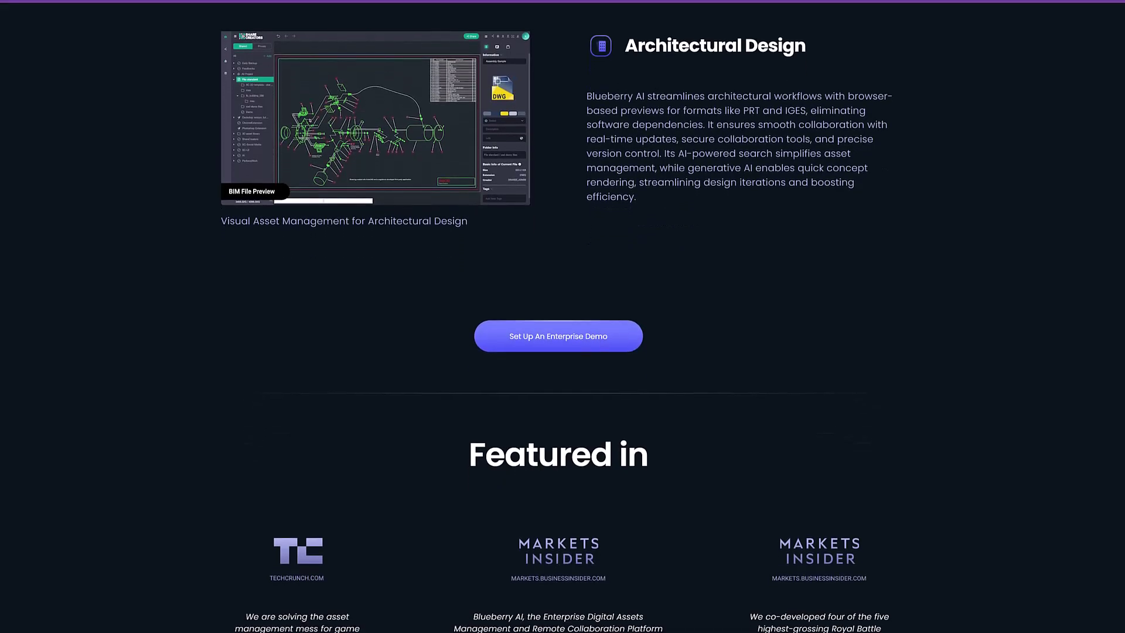
scroll(562, 316, "down", 3)
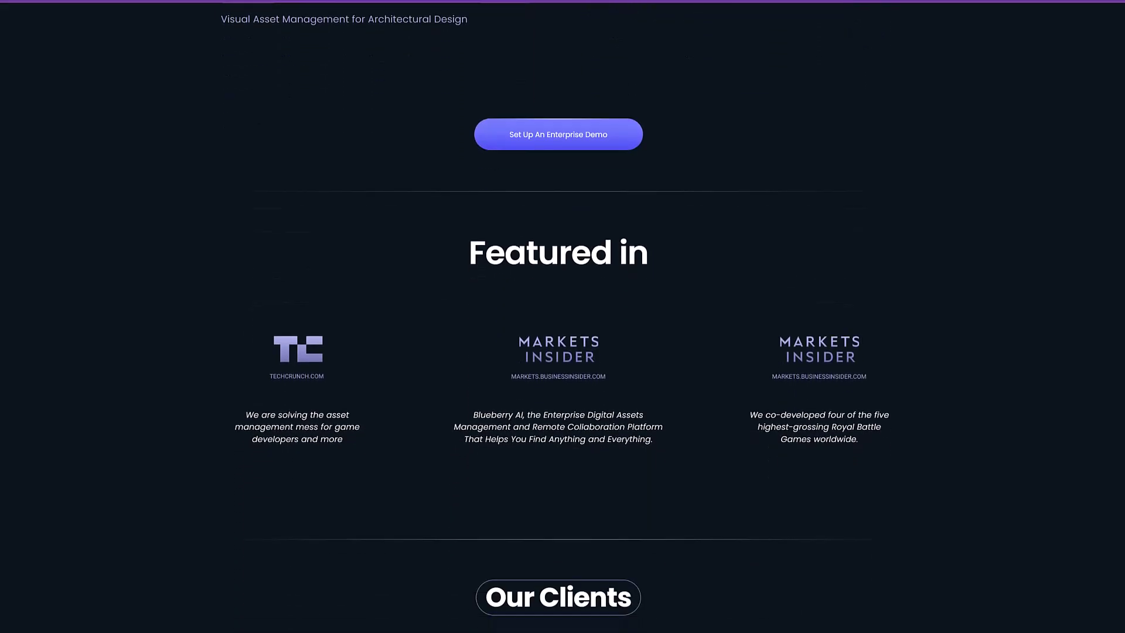
Scroll back from the client logos to the homepage's top hero section.
scroll(563, 316, "down", 5)
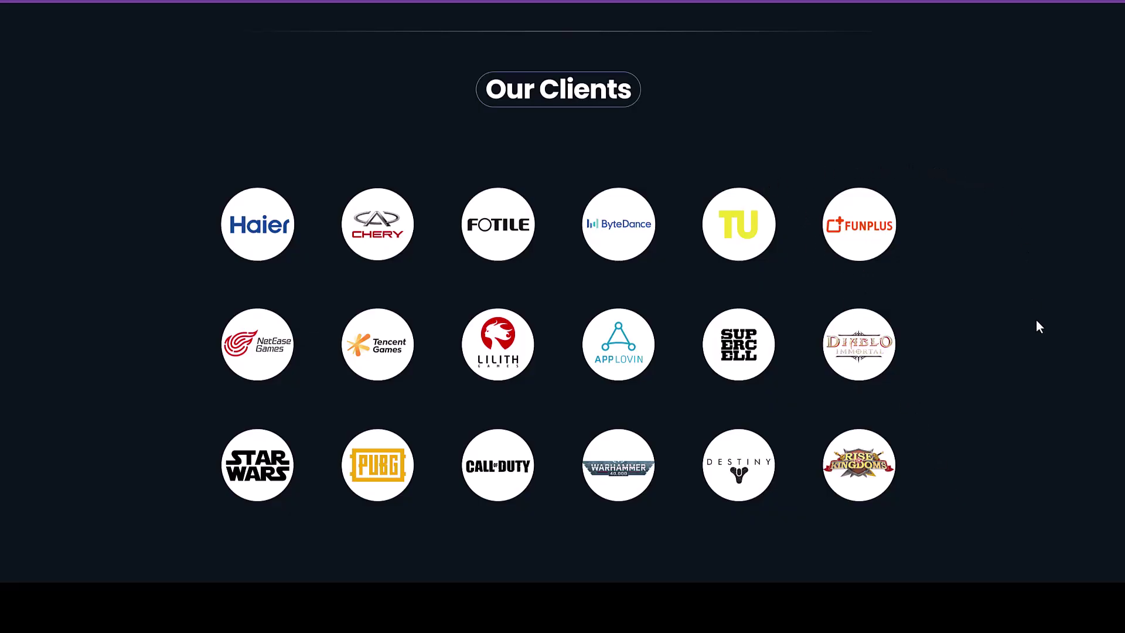
scroll(1037, 327, "up", 15)
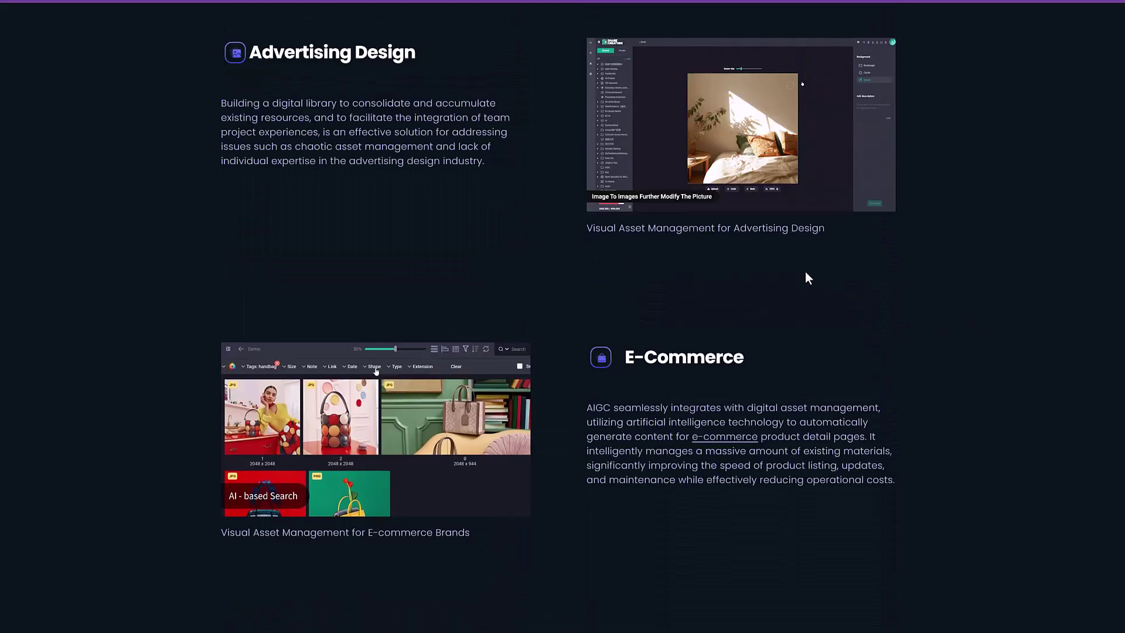
scroll(806, 273, "up", 20)
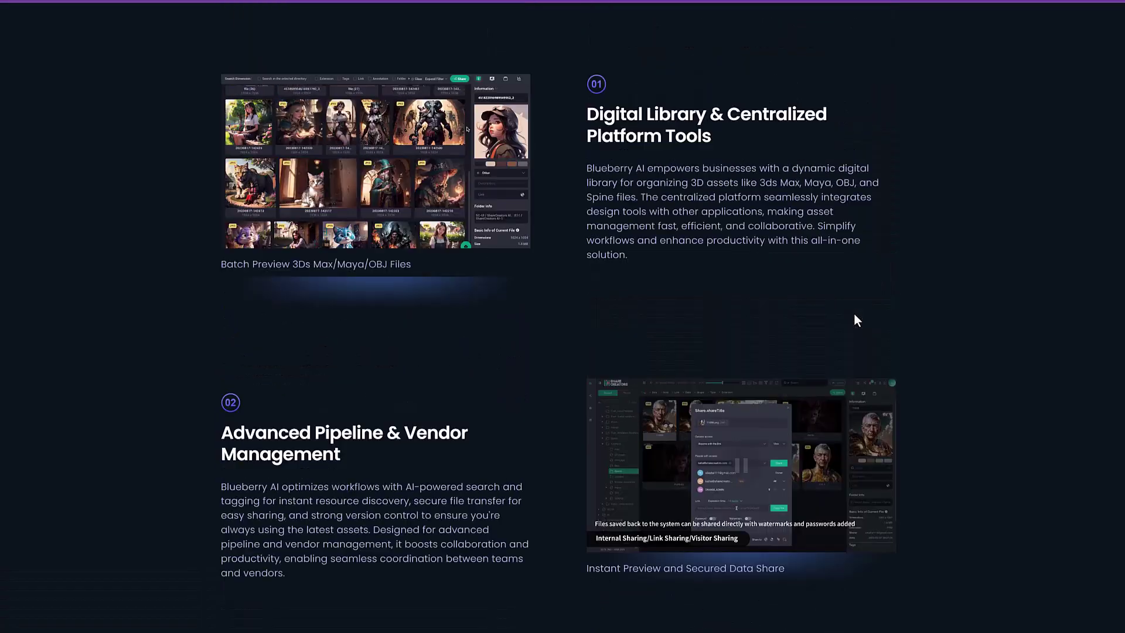
scroll(857, 321, "up", 20)
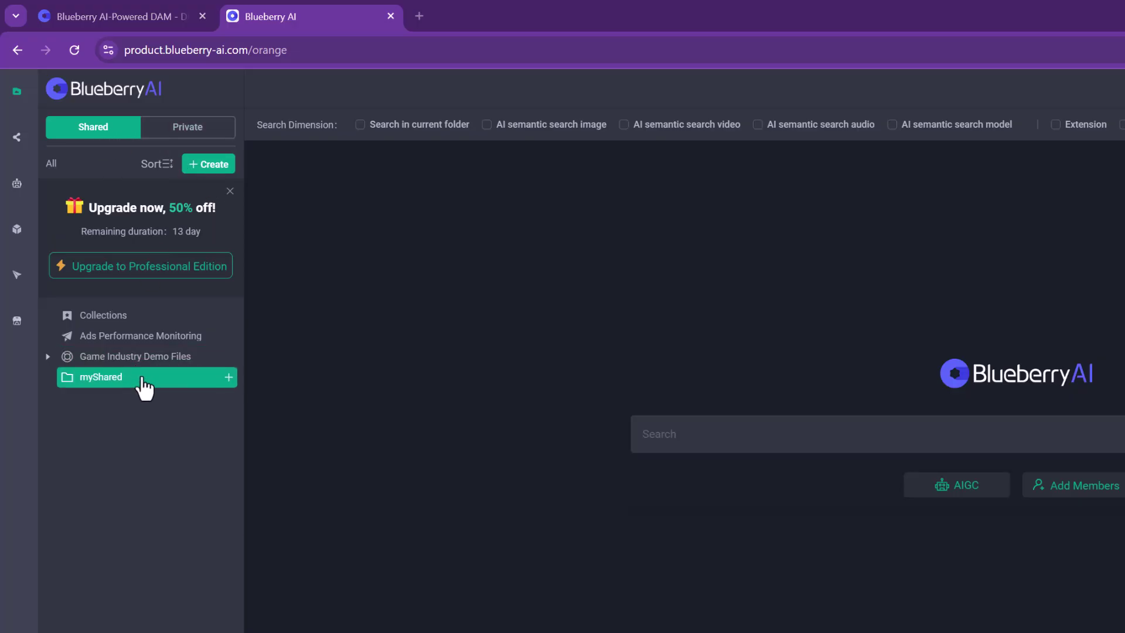
Open the myShared folder with T_Skyline_v03 and SM_Ground_DispR3, then reach Creative Tools Integrations.
left_click(139, 386)
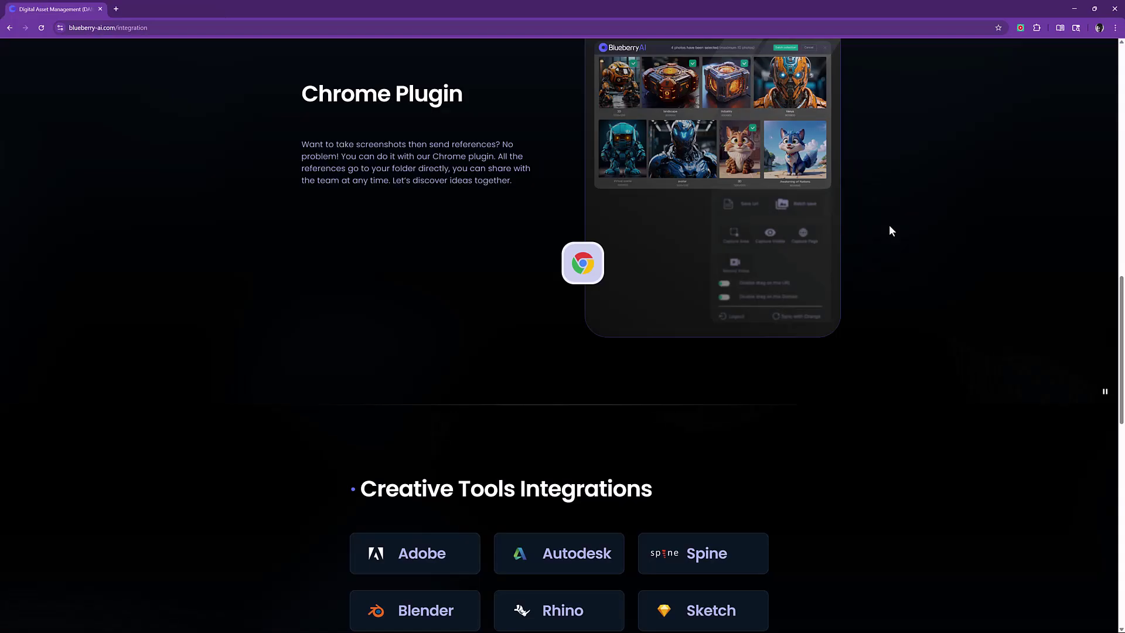
scroll(890, 227, "down", 6)
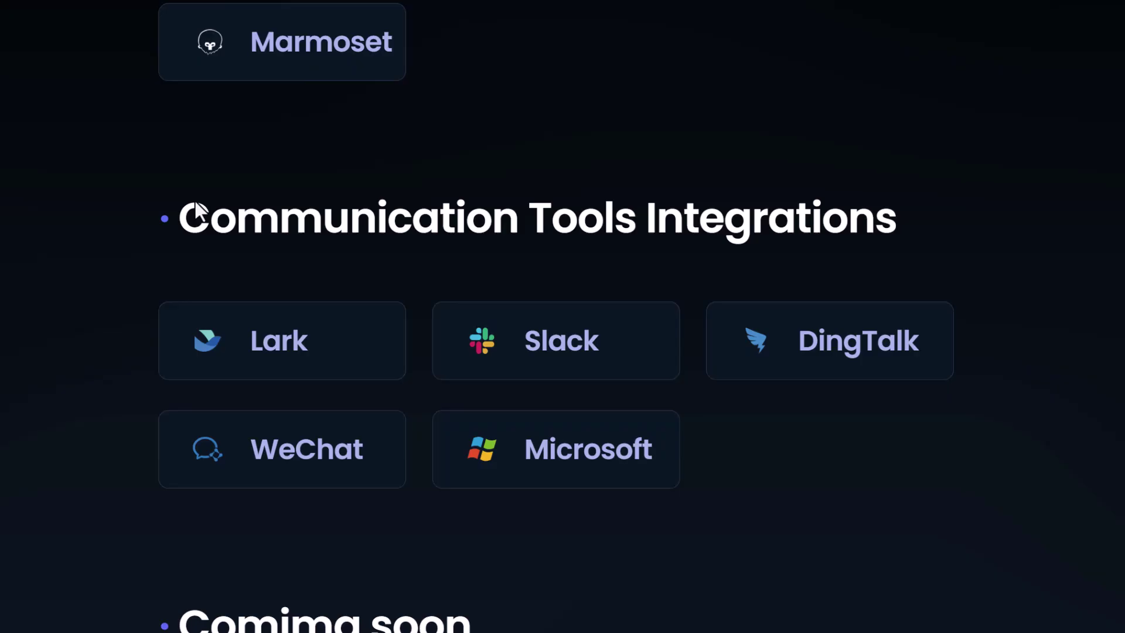
scroll(195, 202, "down", 2)
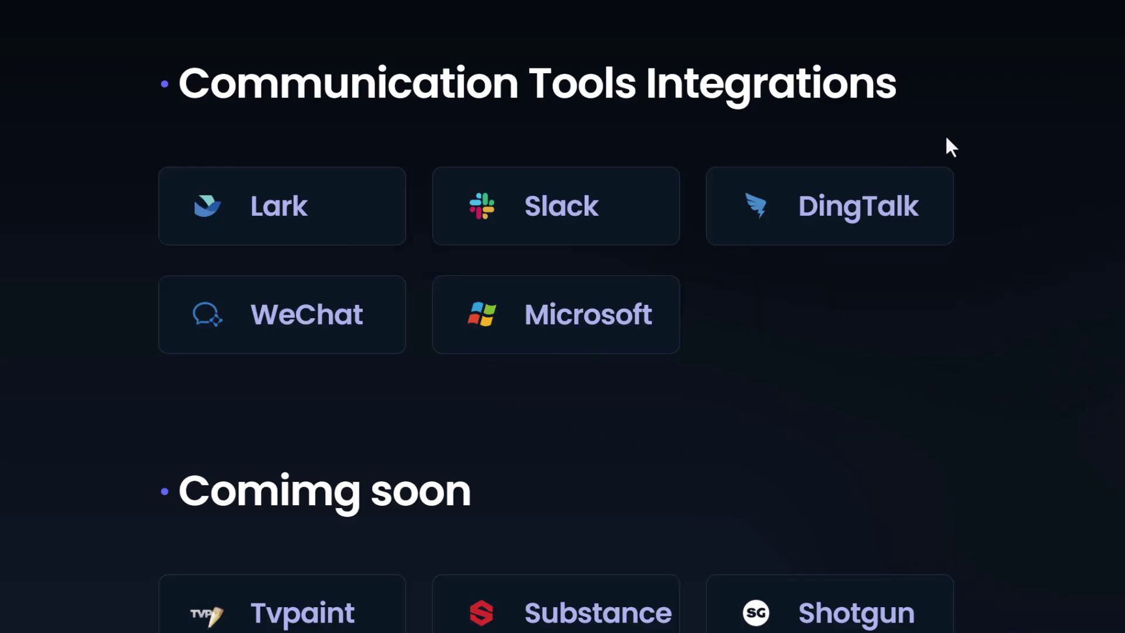
Scroll to the Communication Tools Integrations (Lark, Slack, DingTalk) and the Coming soon list.
scroll(958, 152, "down", 4)
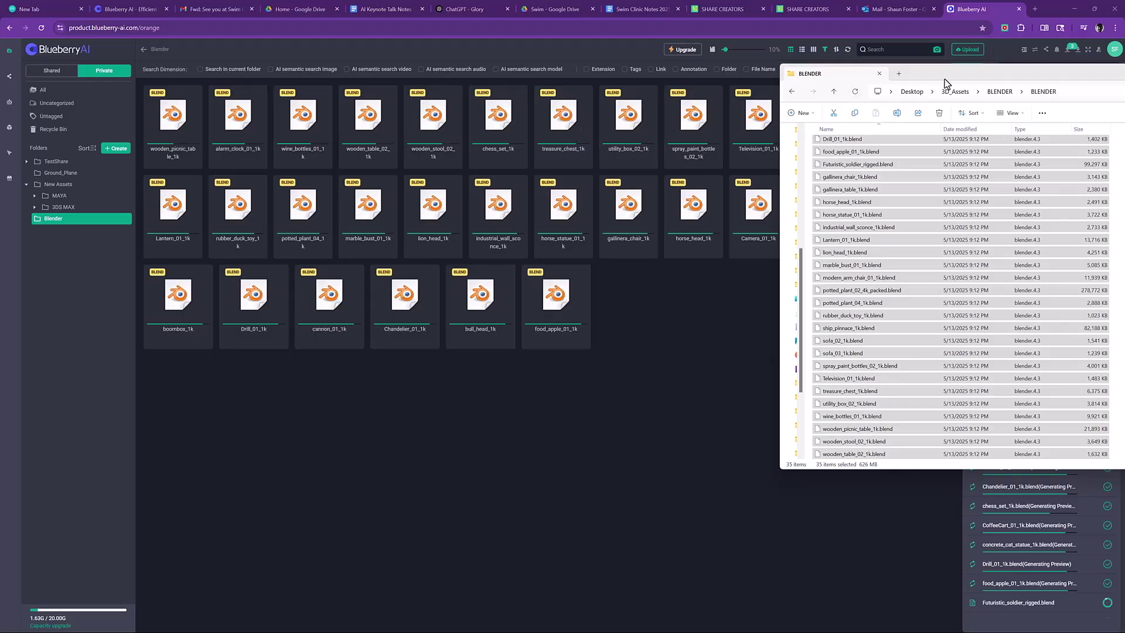
Move the File Explorer window aside and drop the 35 .blend files onto the Blender folder grid.
left_click_drag(947, 80, 907, 86)
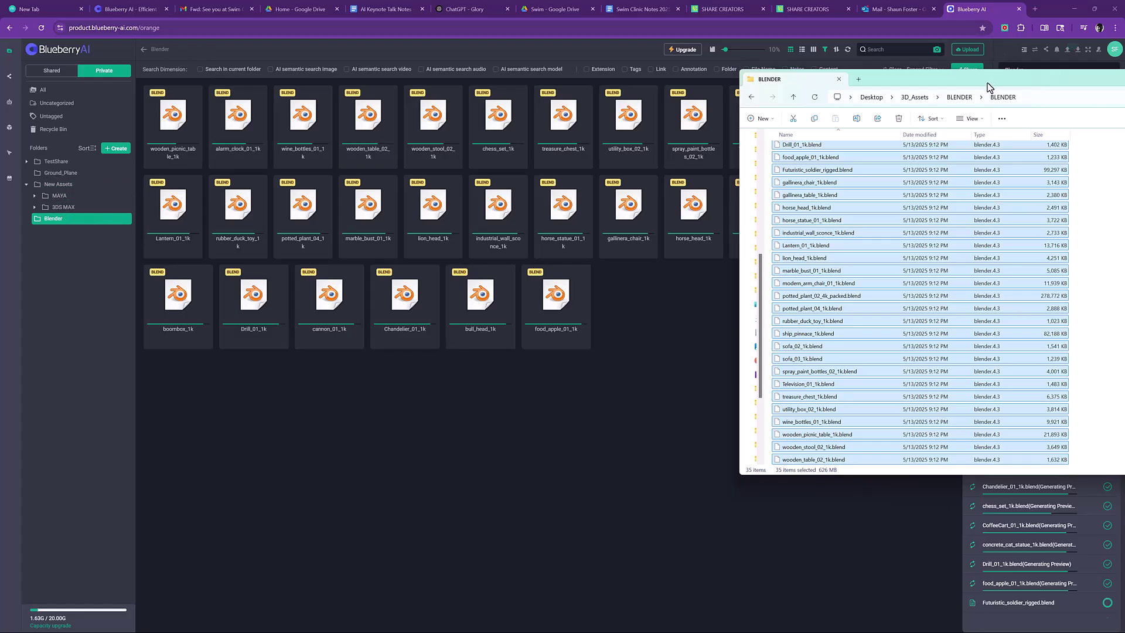
left_click_drag(989, 87, 412, 121)
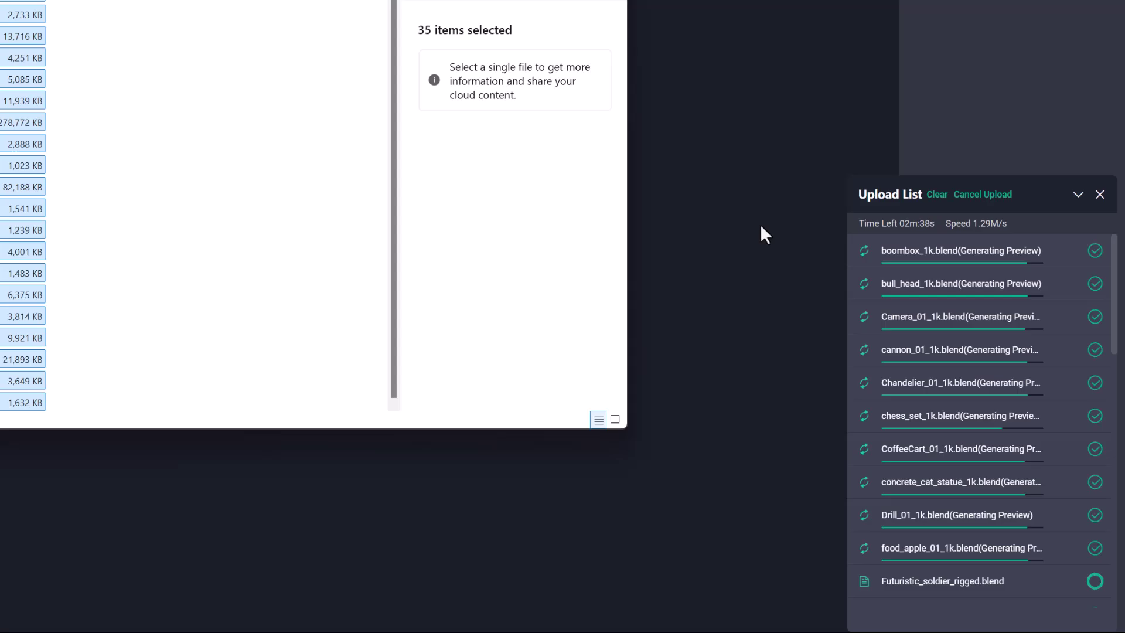
mouse_move(962, 241)
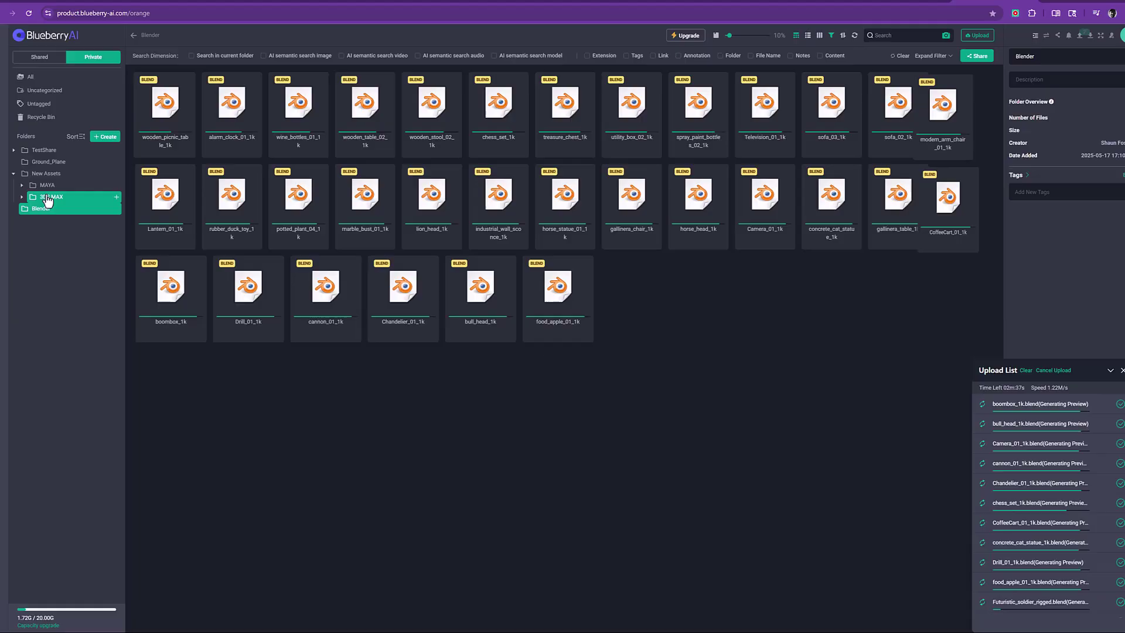
Browse the 3DS MAX and MAYA folders, then show sofa_03_1k's details and 'Wooden sofa' tag.
left_click(45, 197)
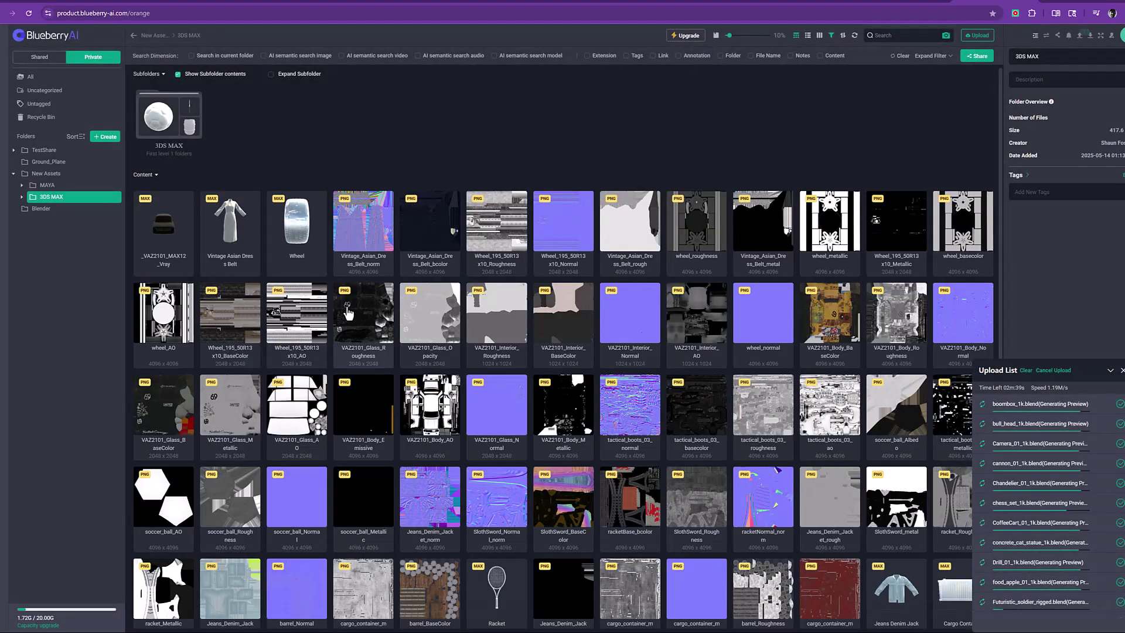
scroll(346, 307, "down", 2)
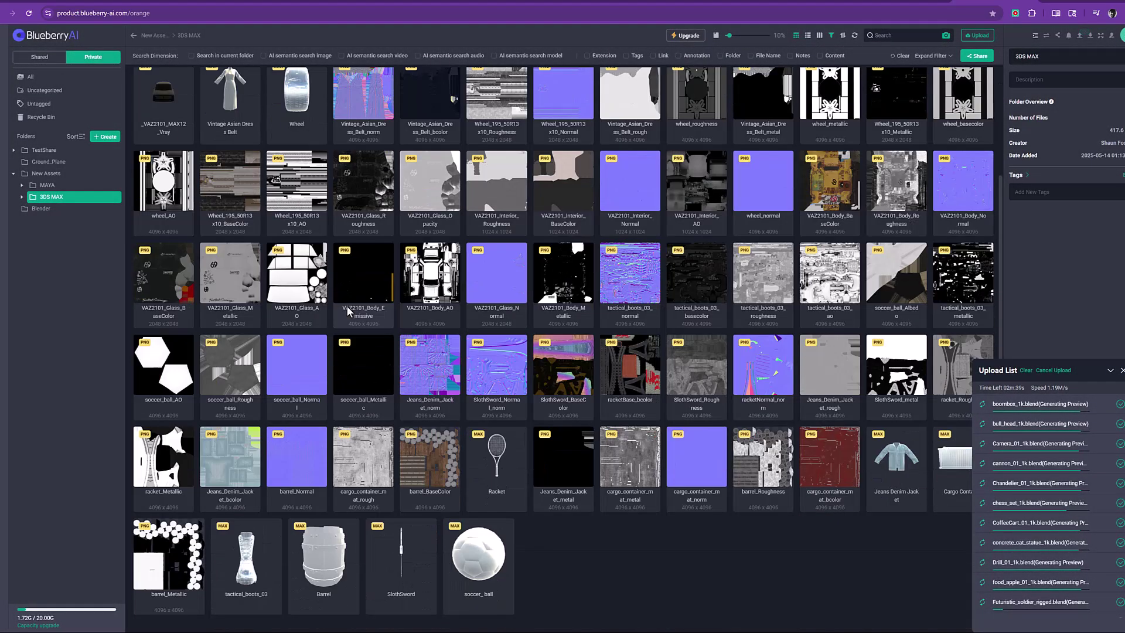
left_click(43, 187)
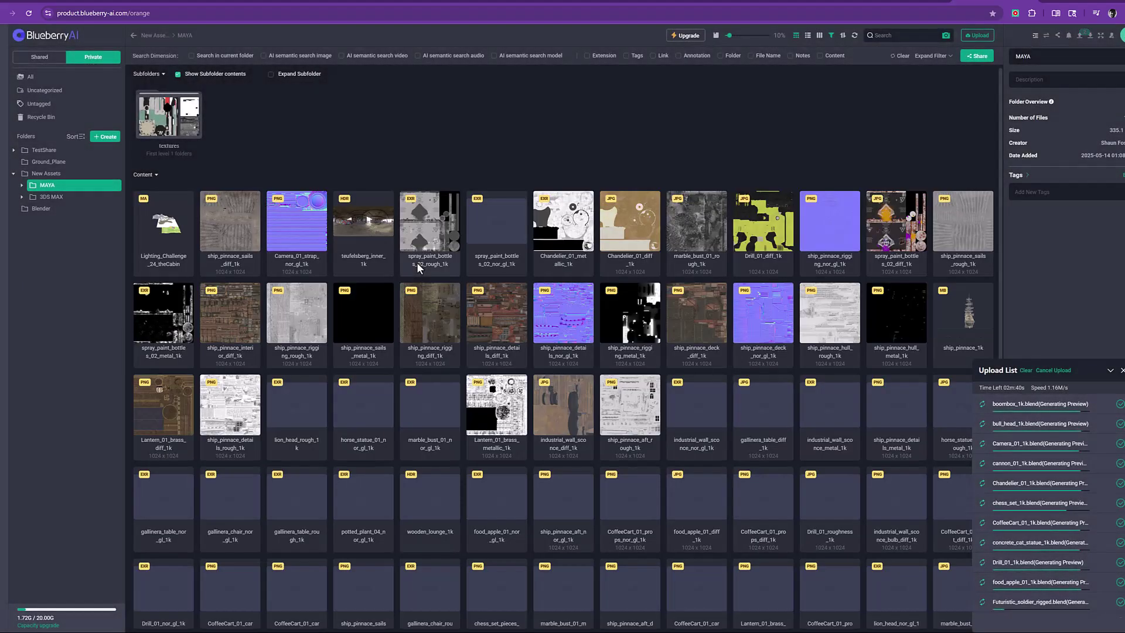
scroll(592, 454, "down", 5)
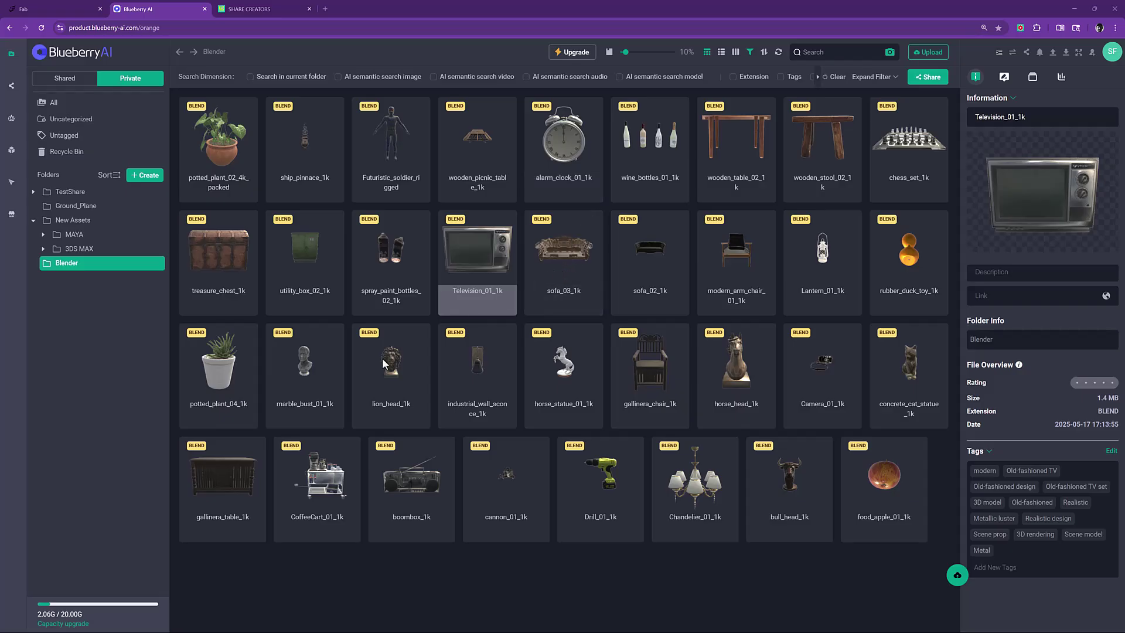
left_click(565, 268)
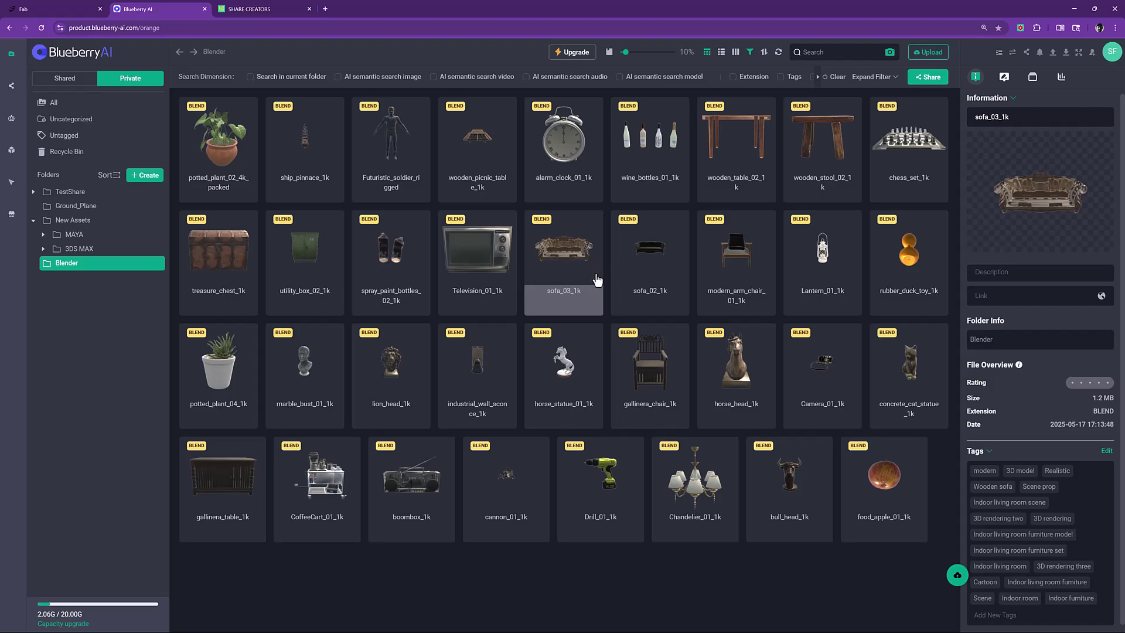
Open sofa_03_1k in the 3D viewer and set its material's Alpha Mode to OPAQUE.
double_click(557, 268)
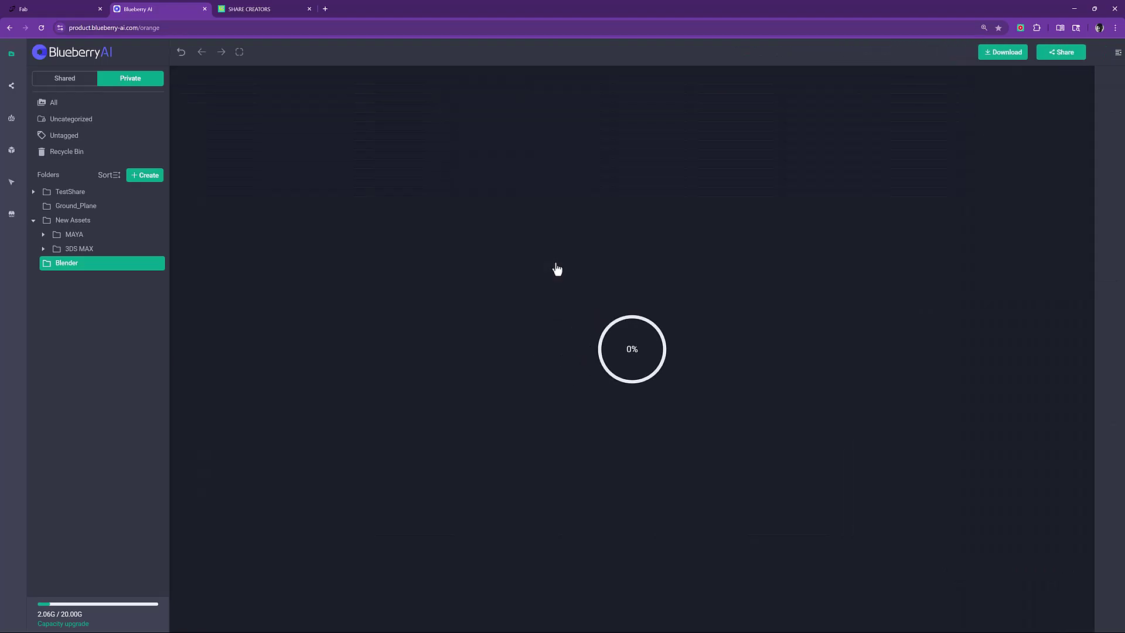
left_click(1061, 290)
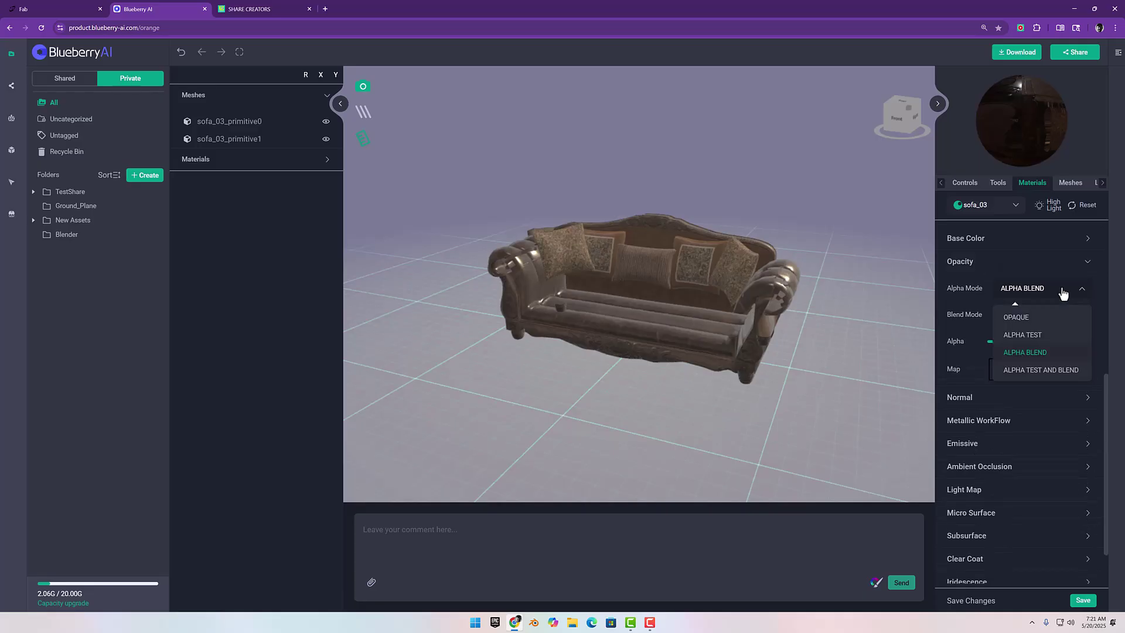
left_click(1045, 319)
Show the sofa in split view across Metallic, Roughness, Base Color, Normal and Wireframe channels.
left_click_drag(651, 339, 557, 294)
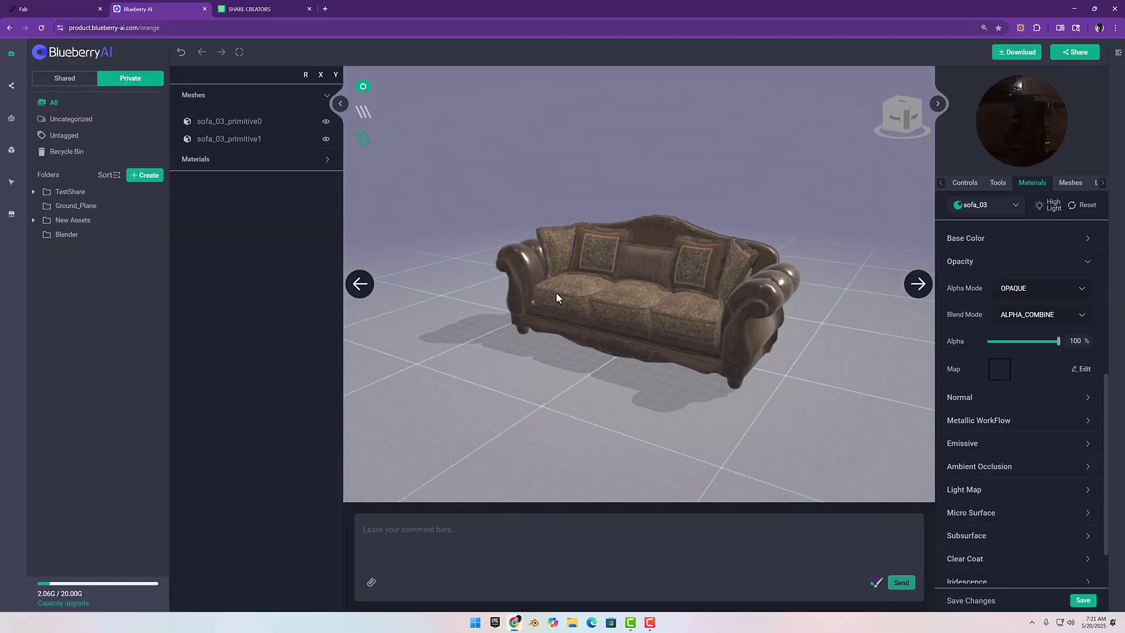
left_click(363, 112)
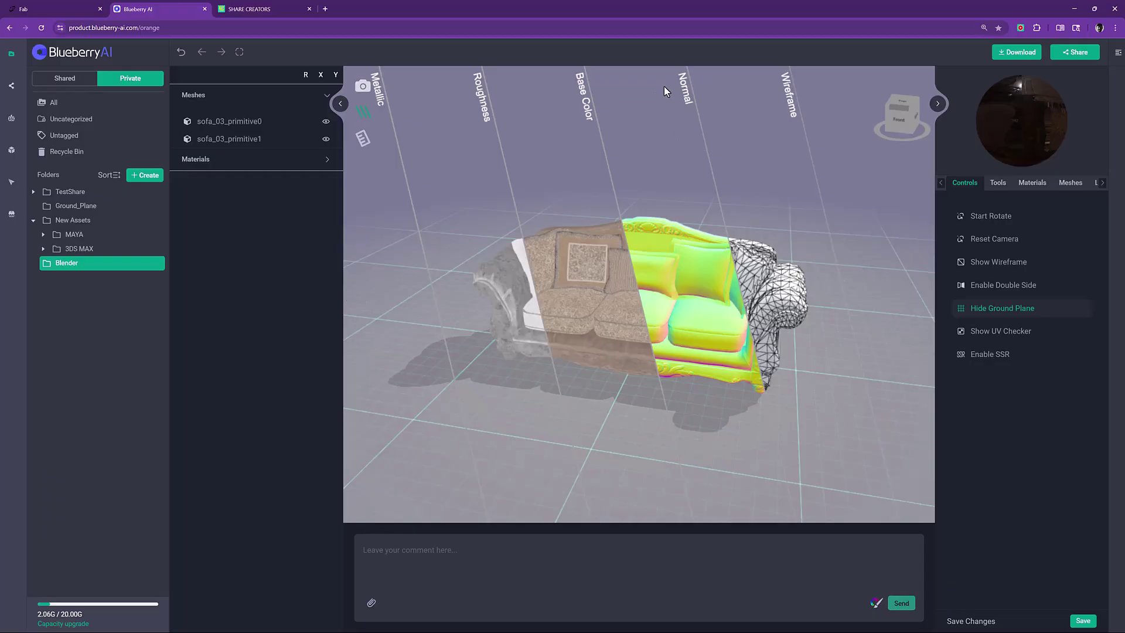
left_click_drag(707, 286, 608, 303)
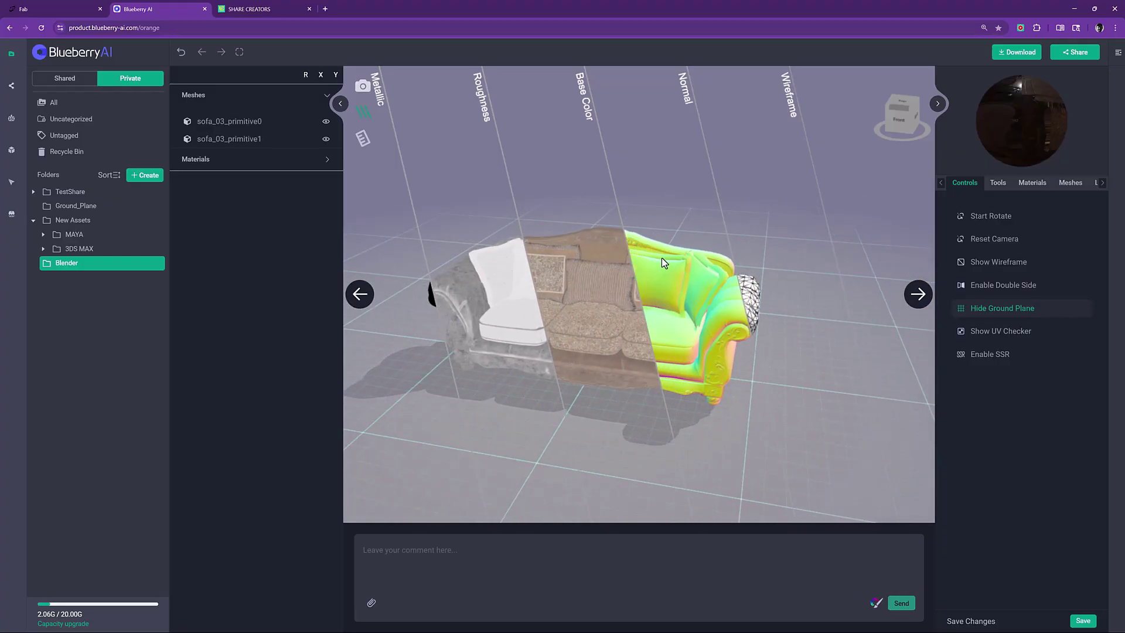
Render sofa_03_1k by Material ID and check its stats: 5541 vertices, 8004 triangles, 3 materials.
left_click(998, 182)
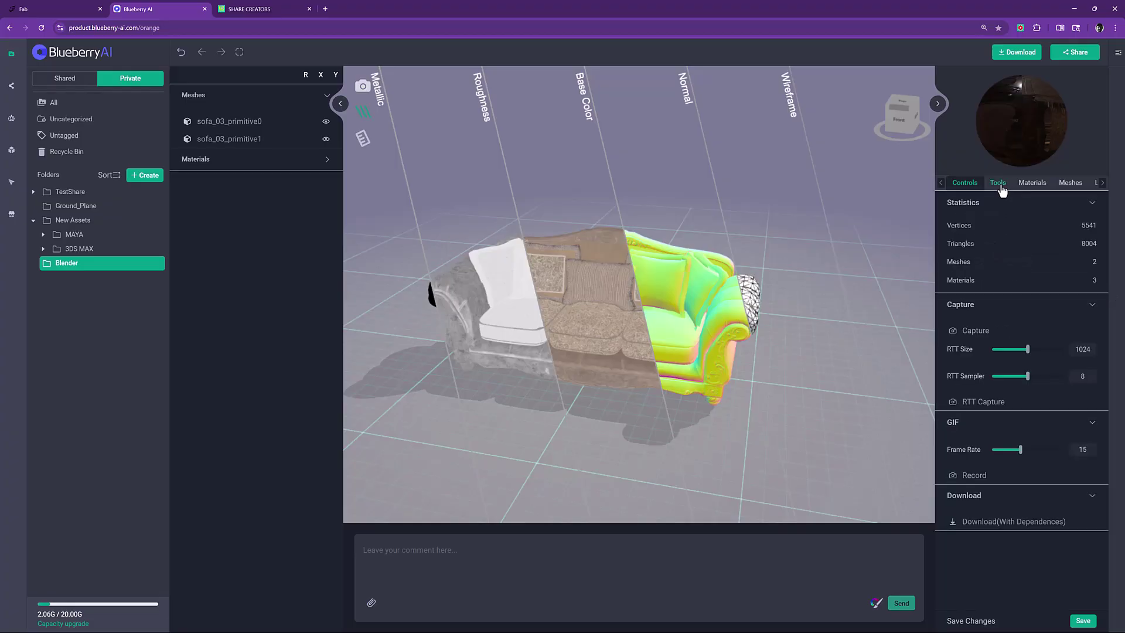
left_click(1035, 185)
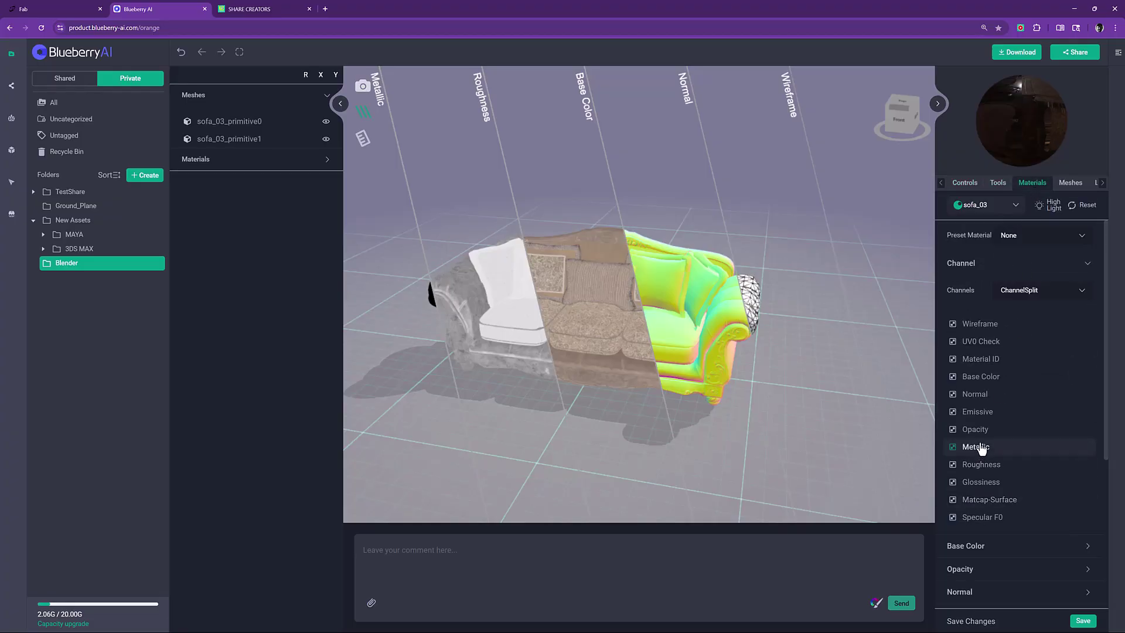
left_click(983, 329)
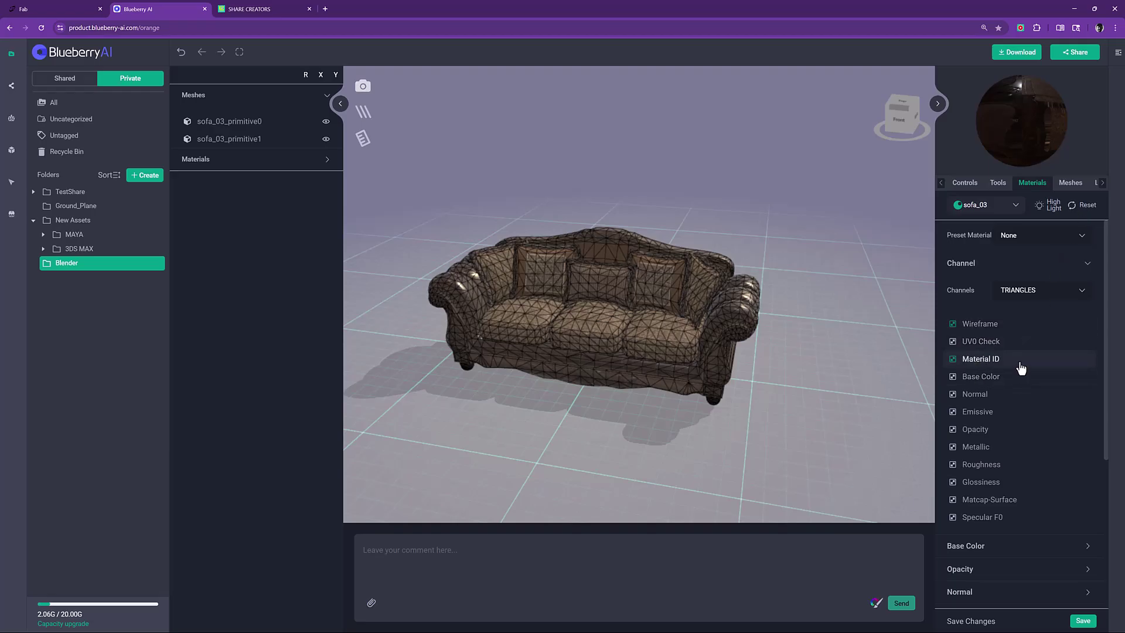
left_click(999, 370)
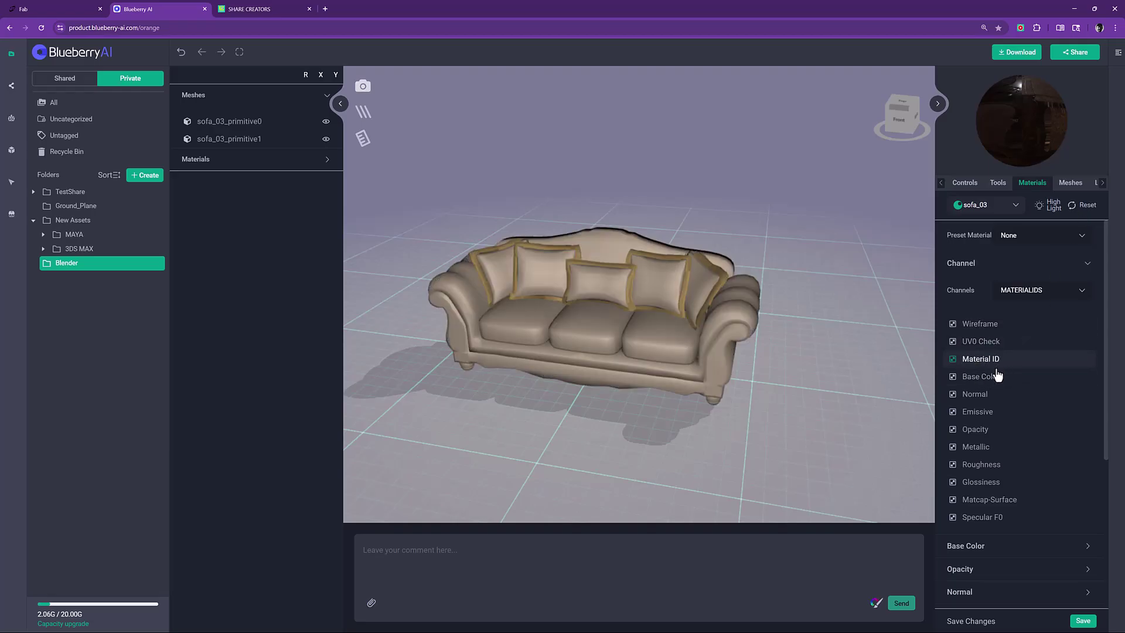
left_click(1064, 185)
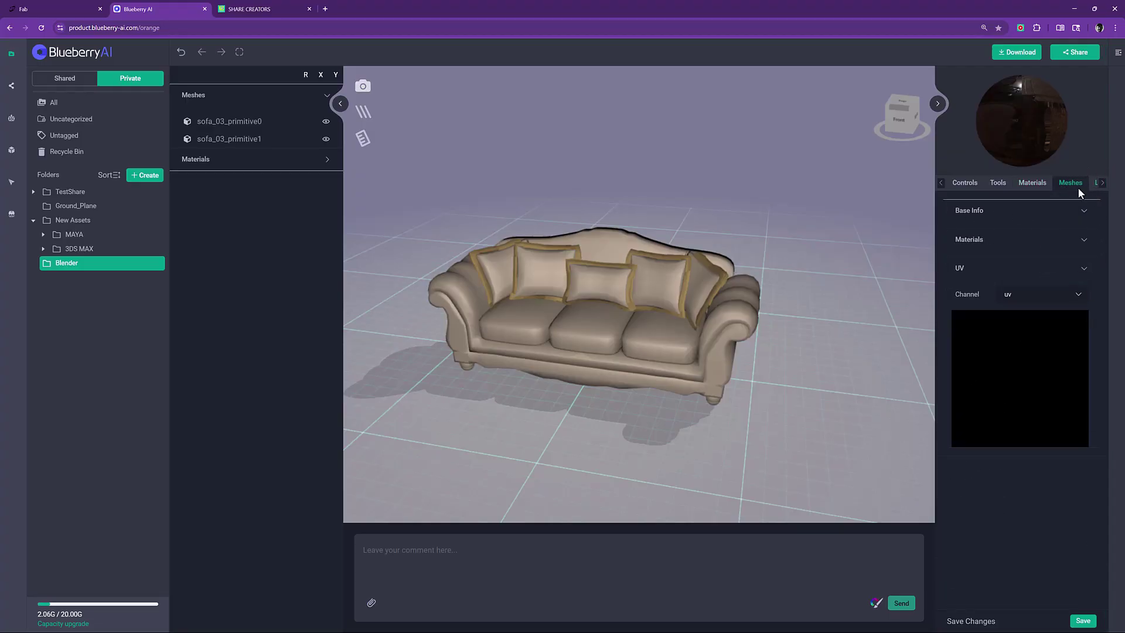
left_click(996, 186)
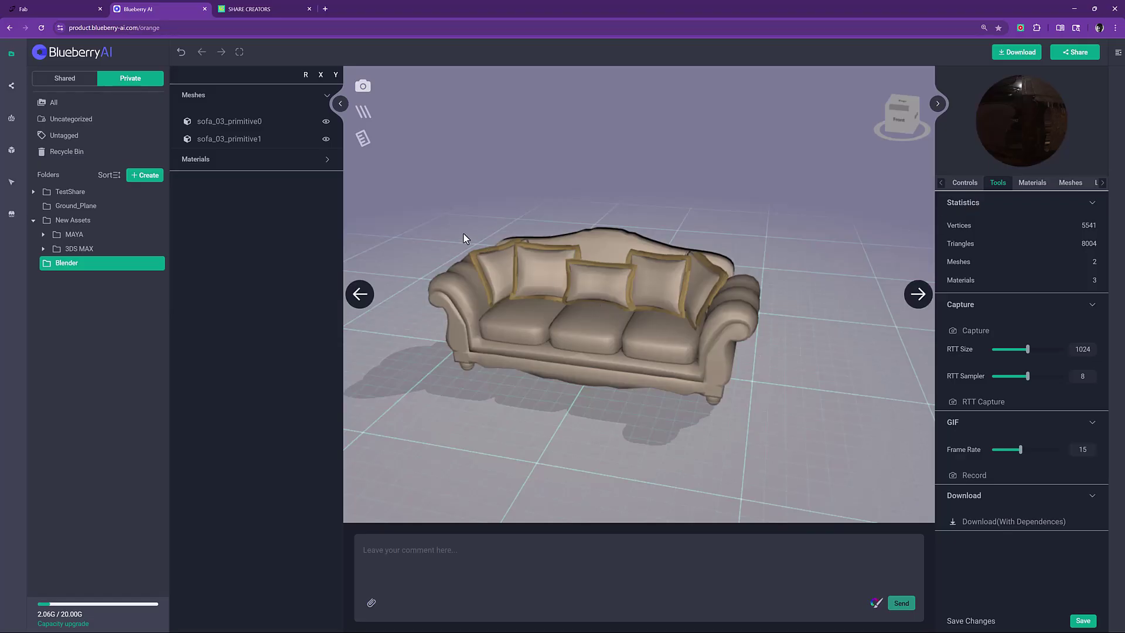
Open the cat character model from the ShareCreators shared folder in the 3D viewer.
left_click(229, 14)
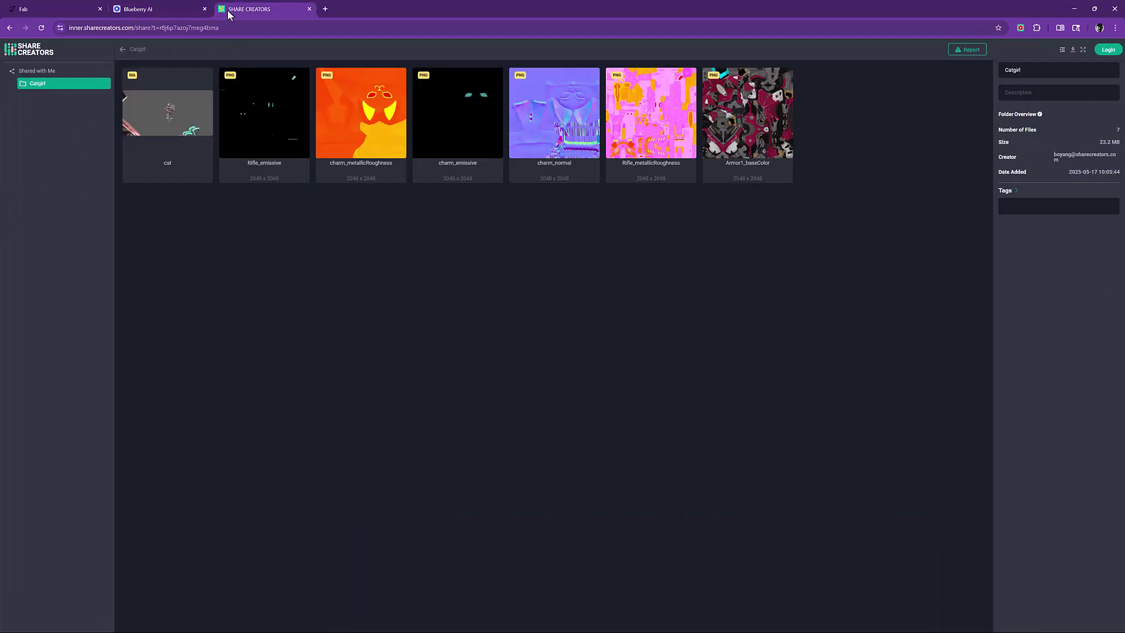
double_click(164, 117)
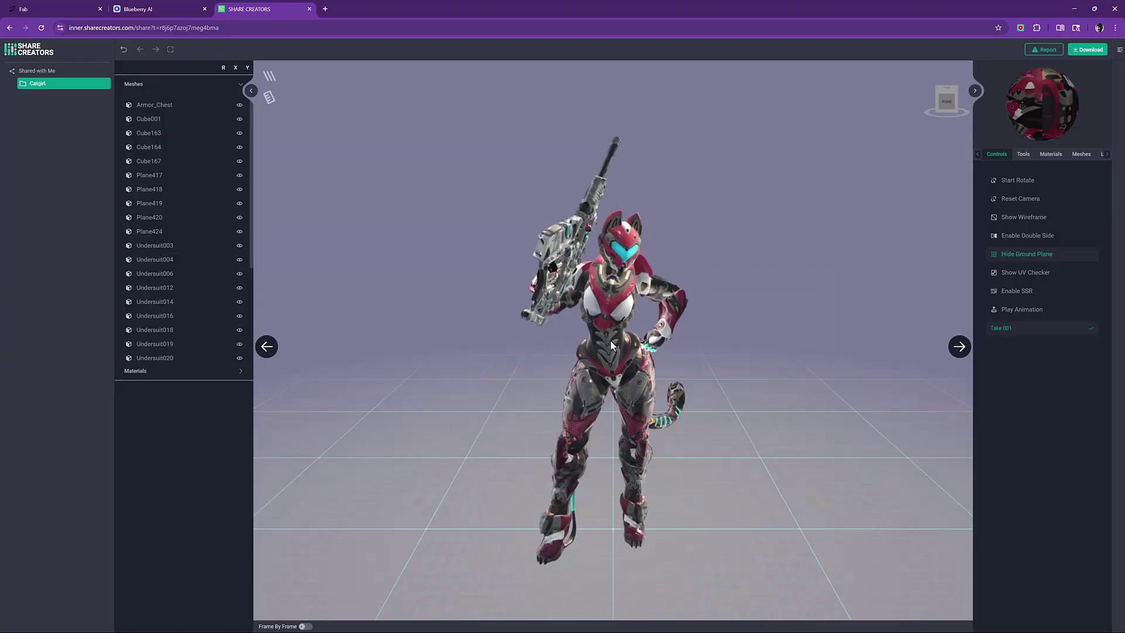
left_click_drag(610, 340, 540, 324)
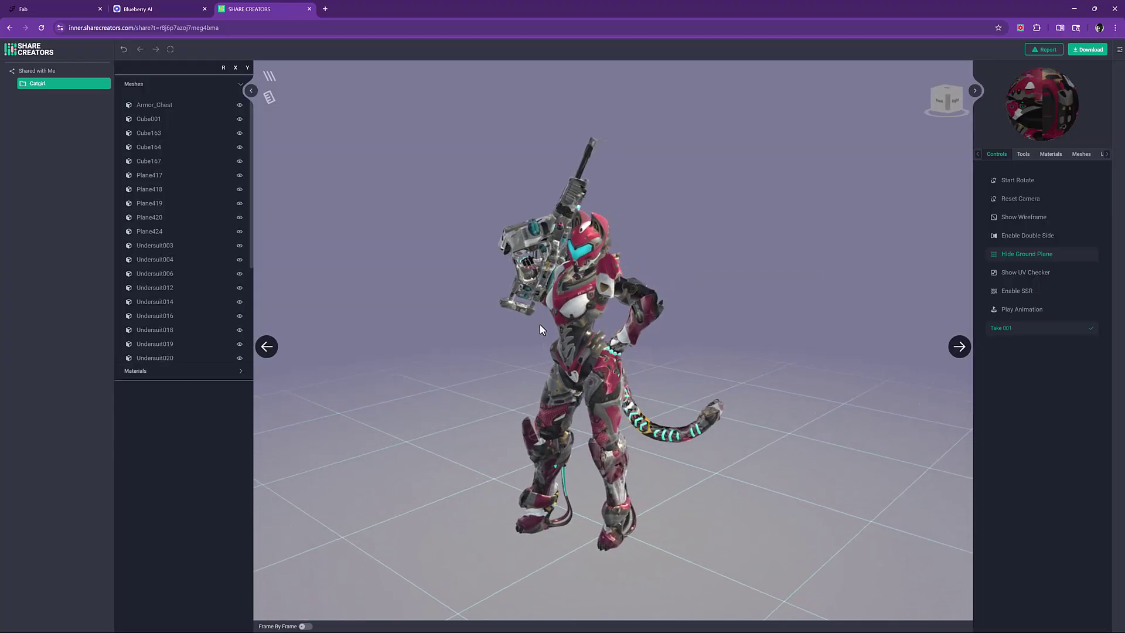
Split the model into material channels and play its Take 001 animation frame by frame.
left_click(270, 82)
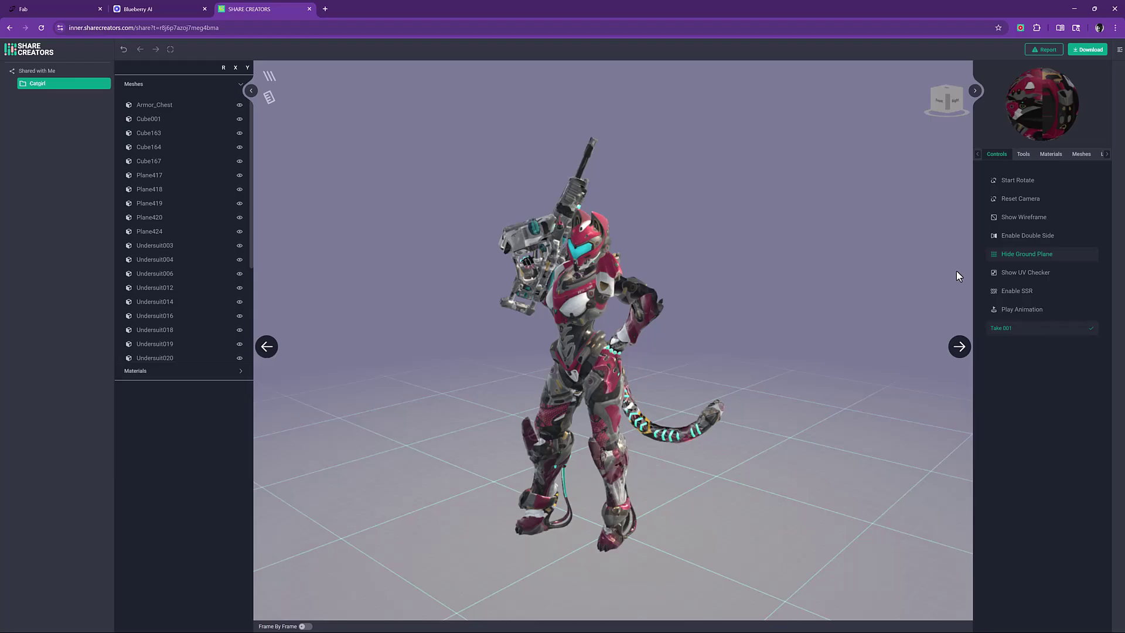
left_click(1024, 310)
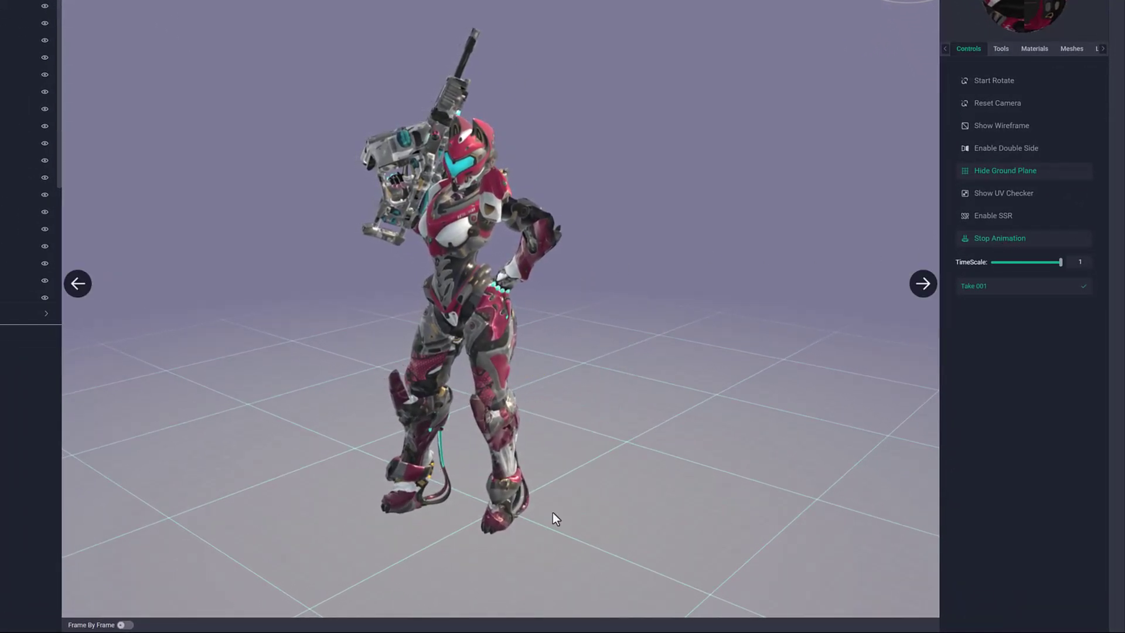
left_click(125, 625)
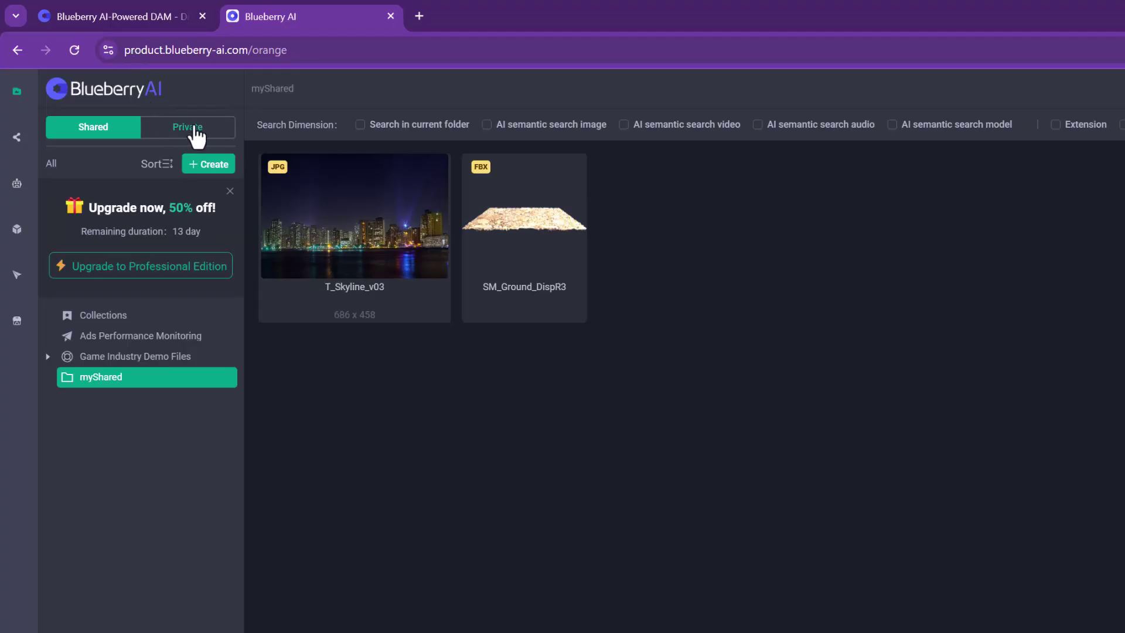
In the Private library, read the tags on T_Skyline_v03, the normal map and brown dirt textures.
left_click(194, 128)
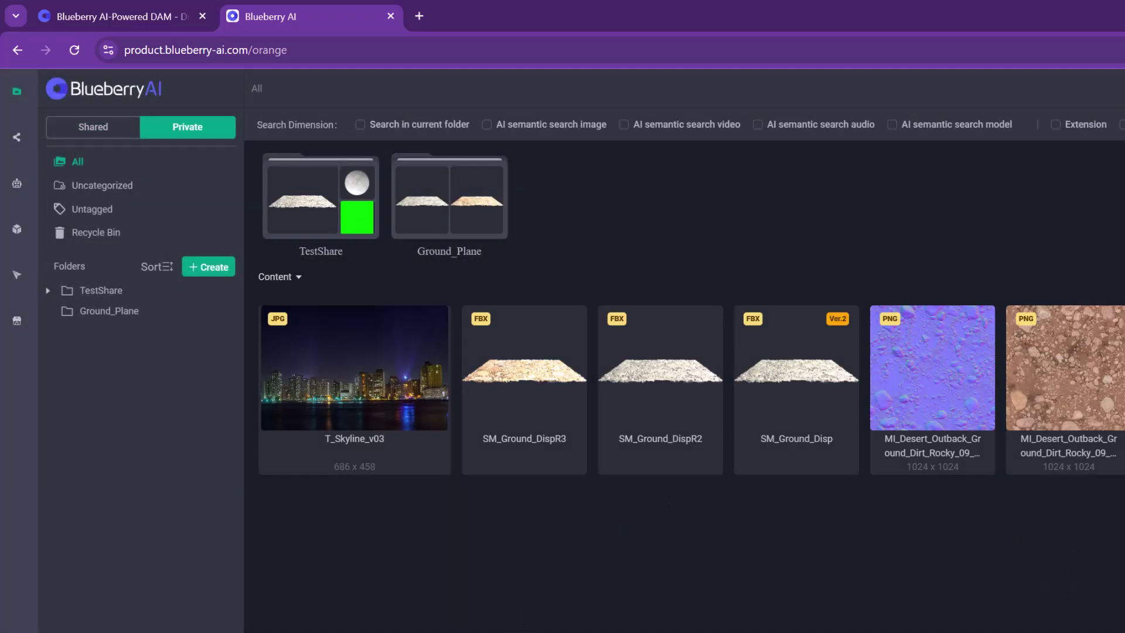
left_click(352, 410)
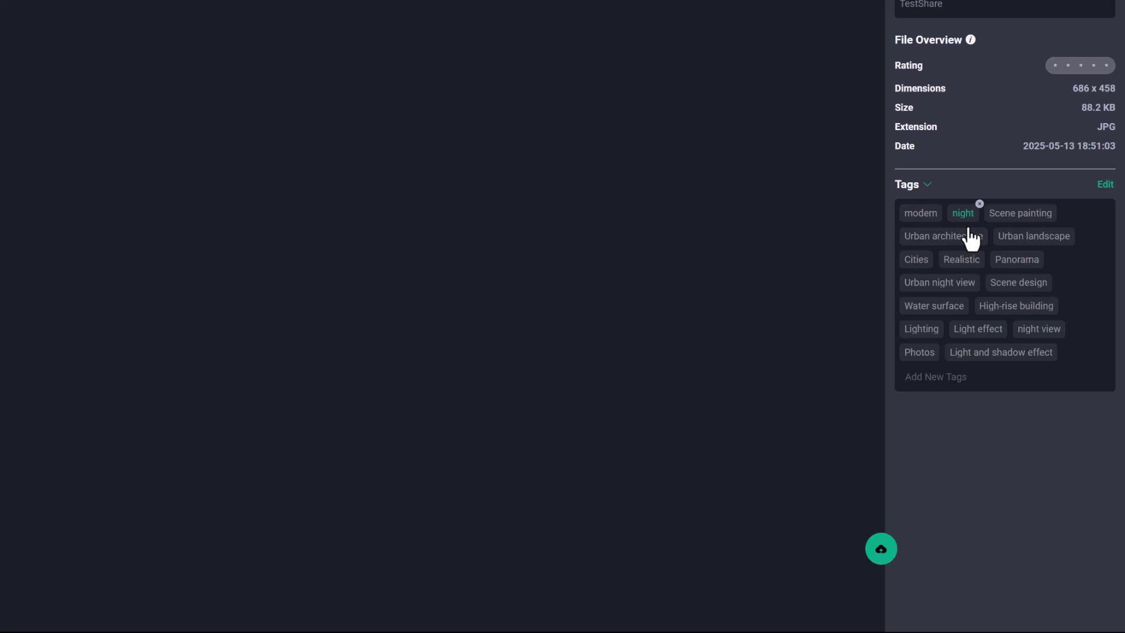
left_click(60, 120)
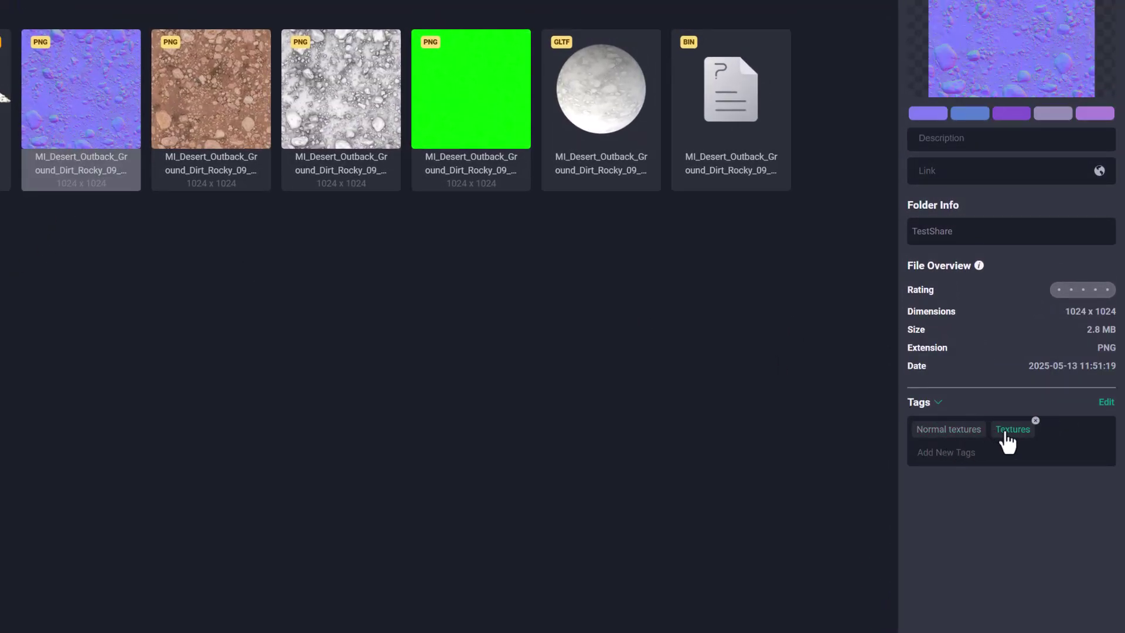
left_click(197, 69)
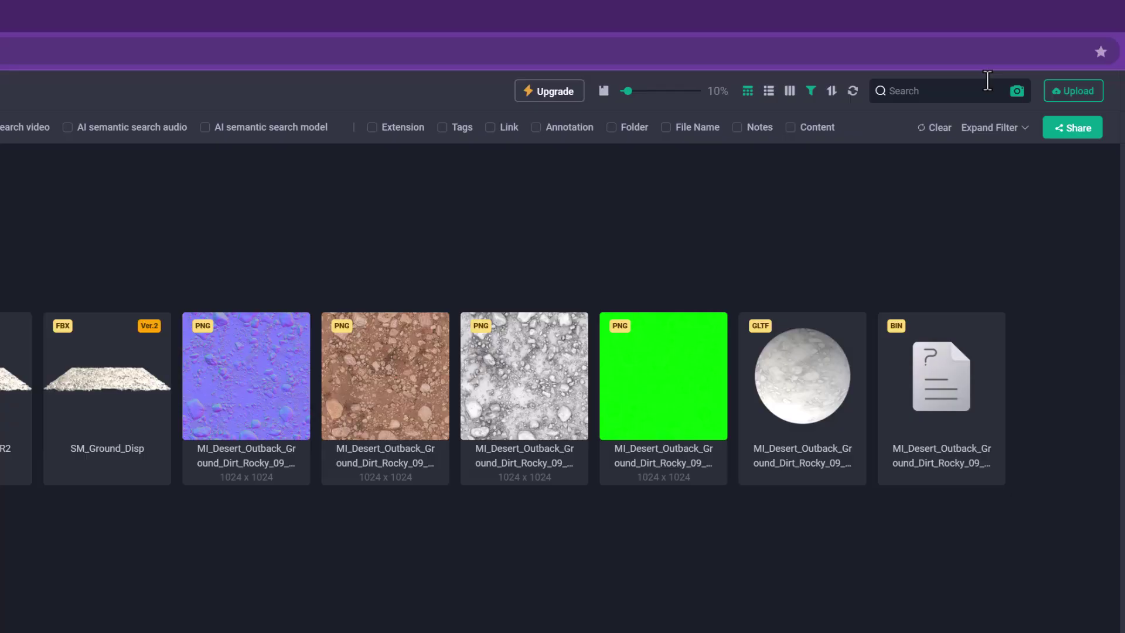
Open the shared library's Game Industry Demo Files folder, showing its 55 files (682.8 MB).
left_click(1017, 91)
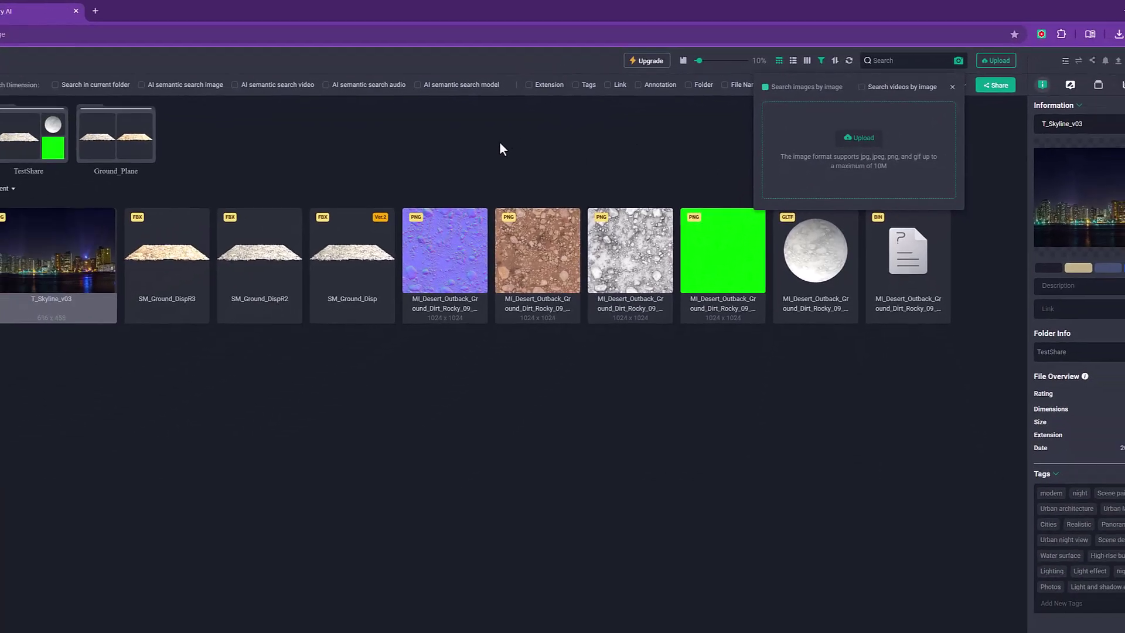
left_click(324, 222)
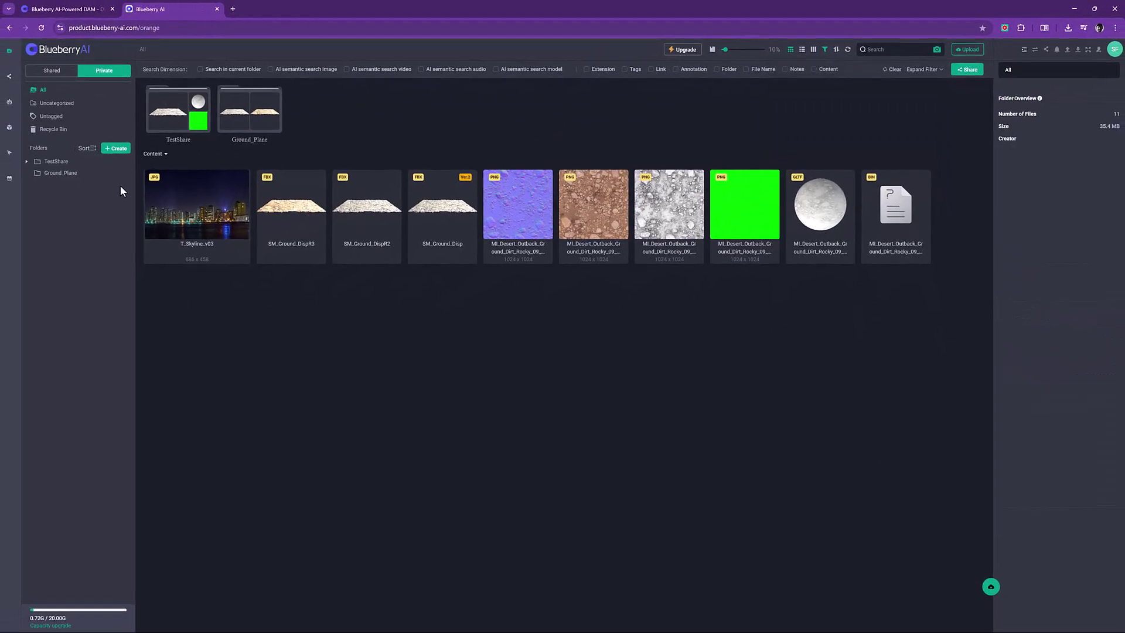
left_click(41, 76)
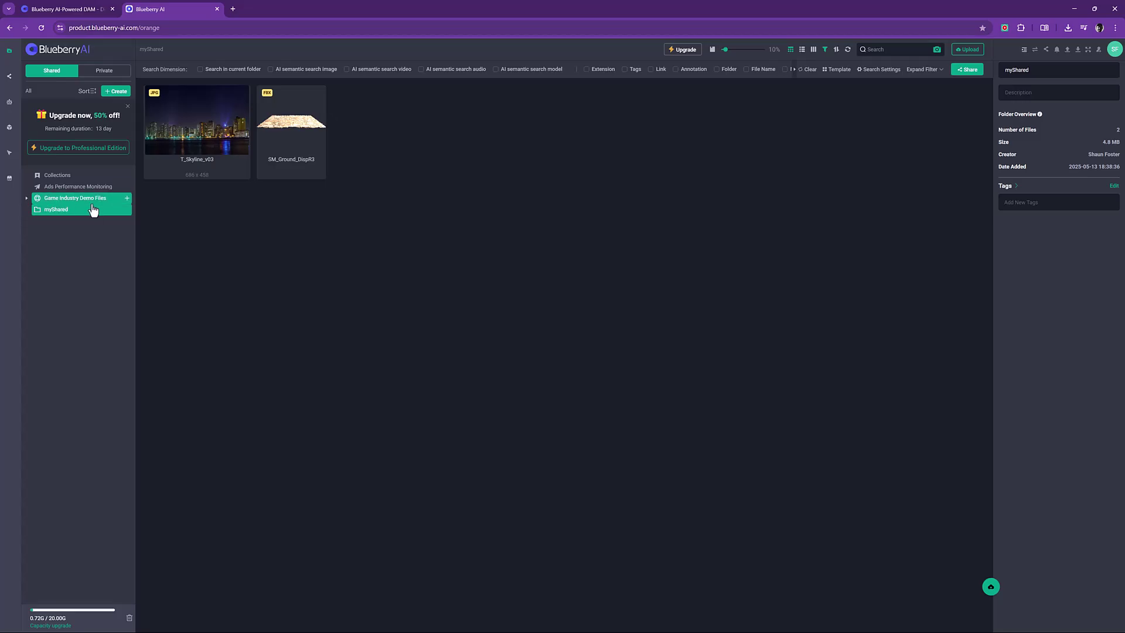
left_click(83, 199)
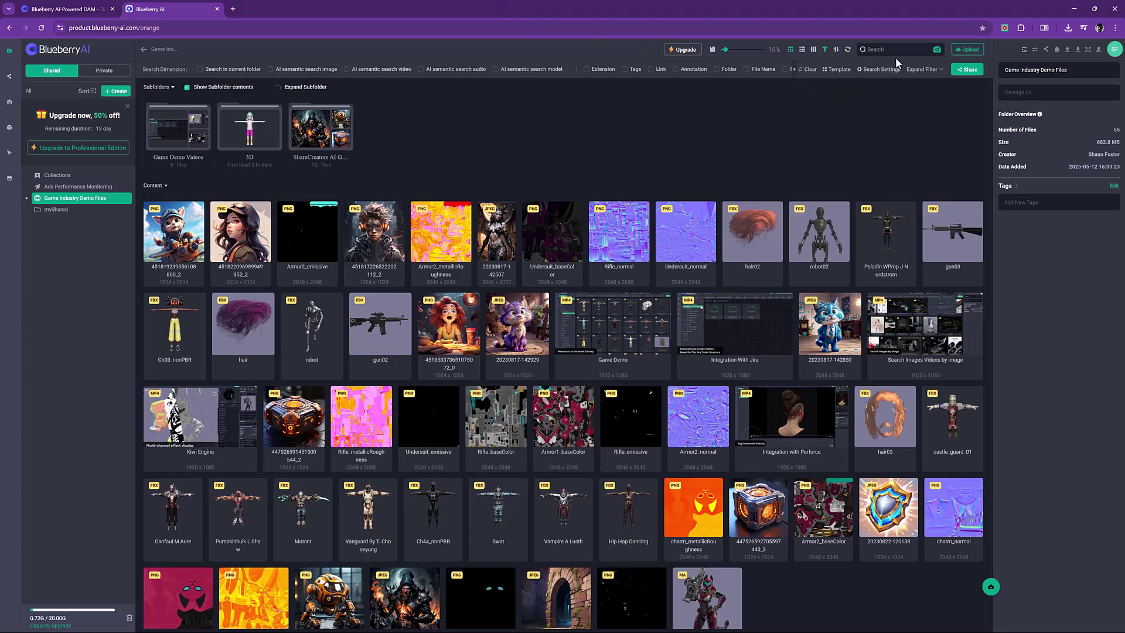
Search the library by dropping a character image from the desktop into the image-search upload area.
left_click(936, 51)
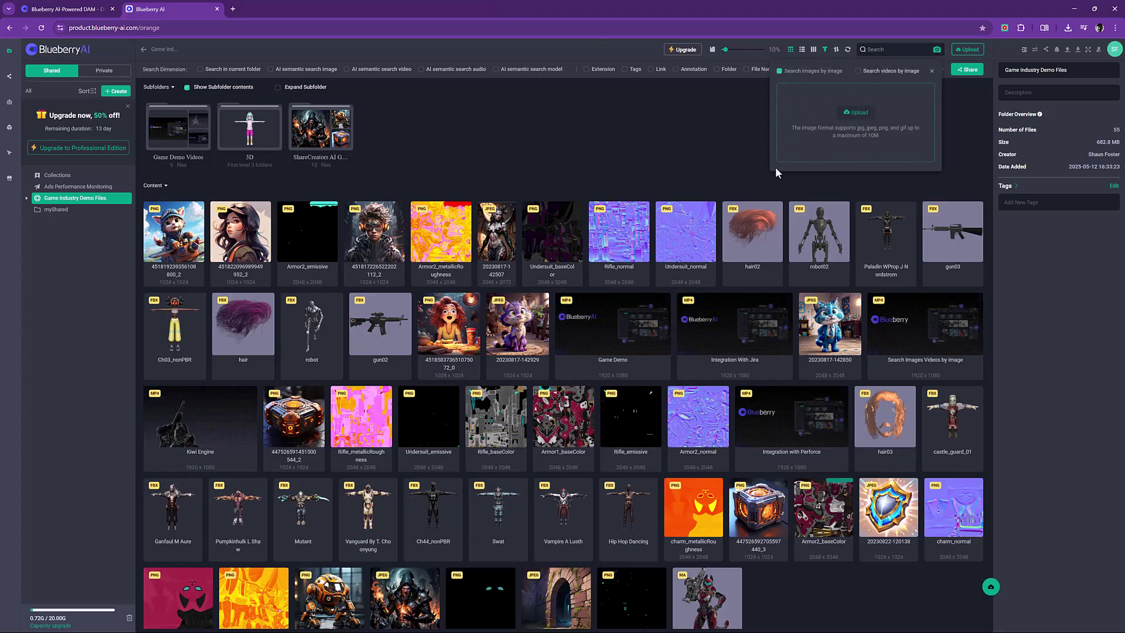
double_click(599, 6)
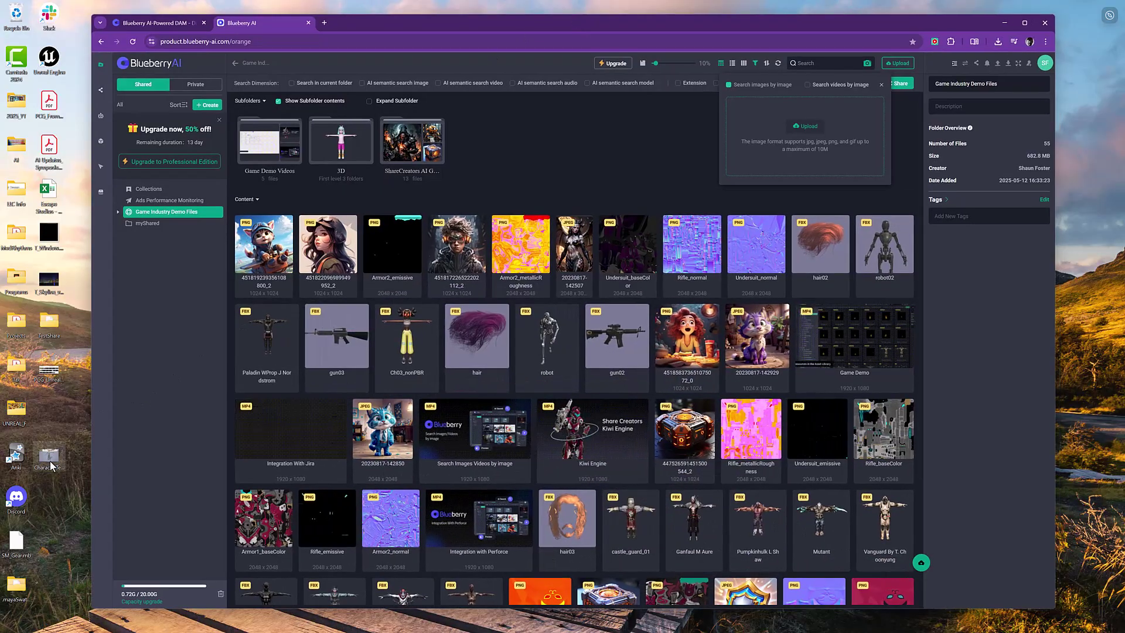
left_click_drag(51, 466, 772, 133)
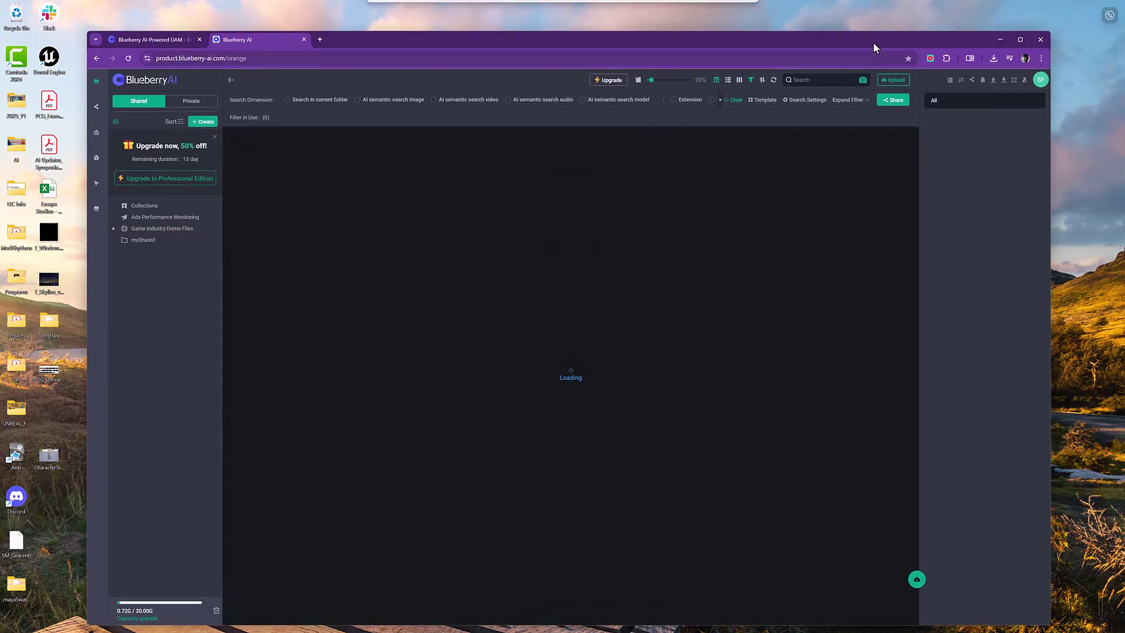
double_click(803, 24)
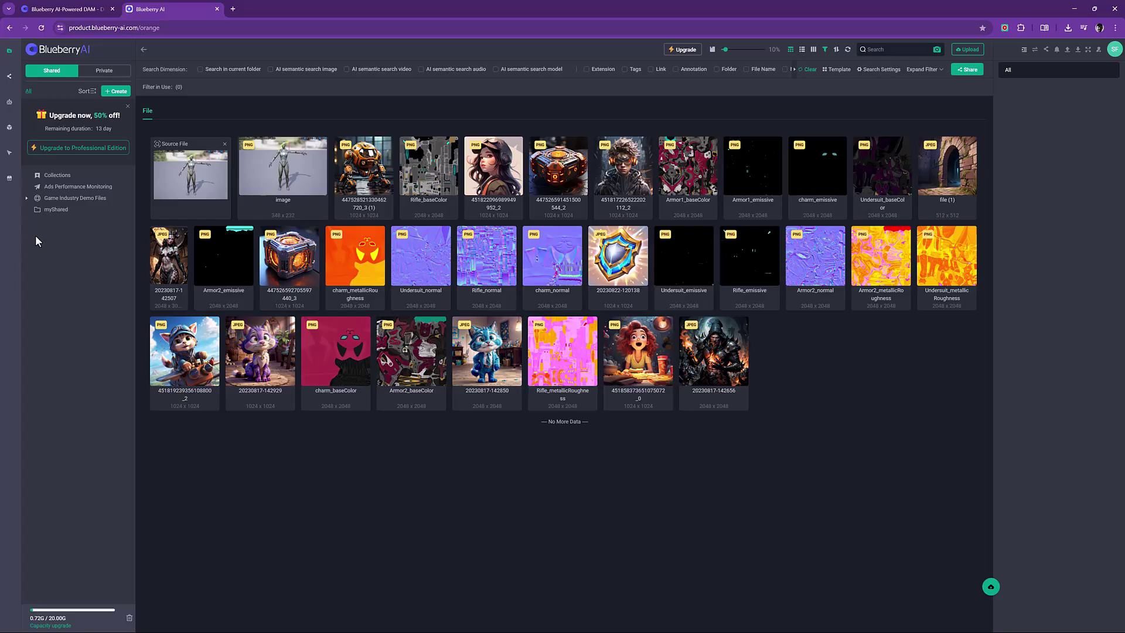
Open the myShared folder, listing T_Skyline_v03 and SM_Ground_DispR3.
left_click(53, 211)
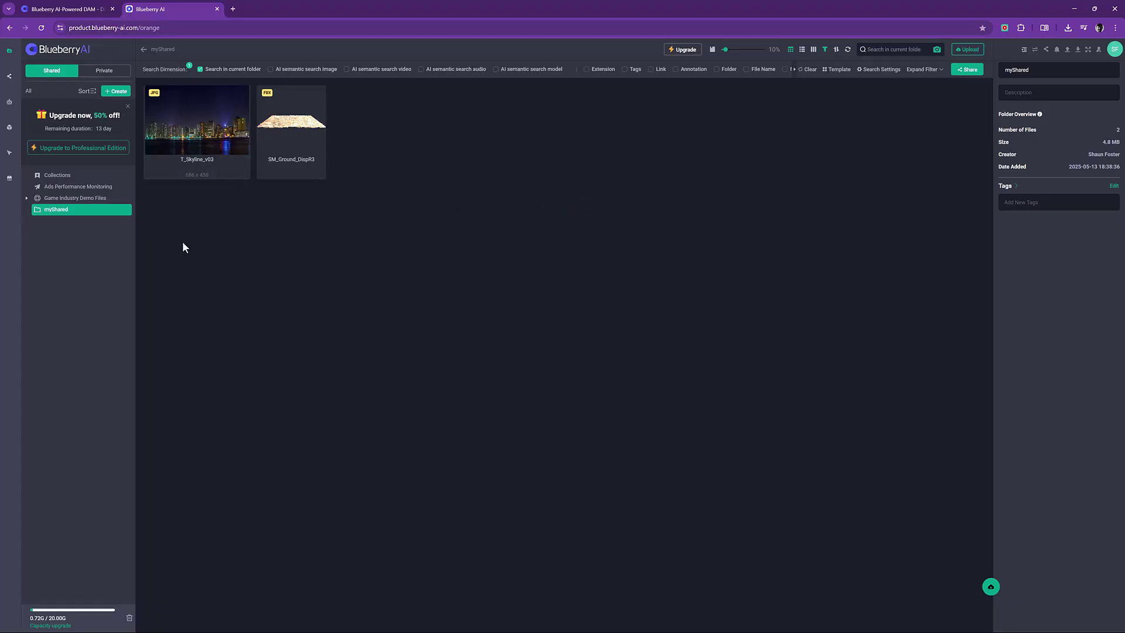
Go to the AIGC image generation page under Sharecreators AI.
left_click(9, 102)
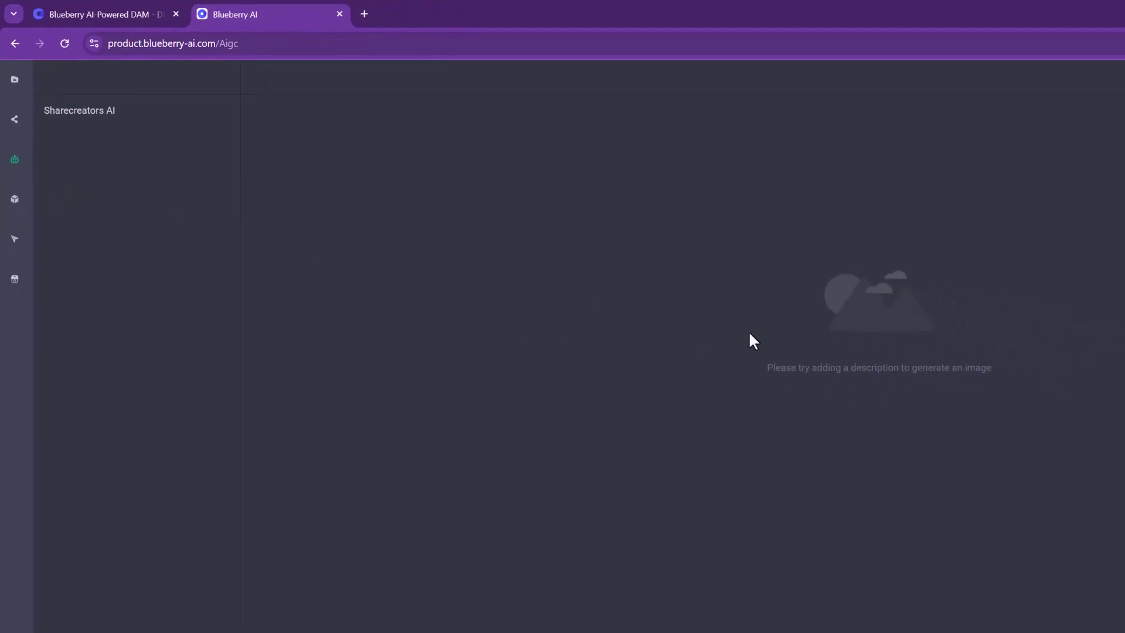
Set the image generator's model to MID_JOURNEY, then bring up the Invite friends referral page.
left_click(1017, 80)
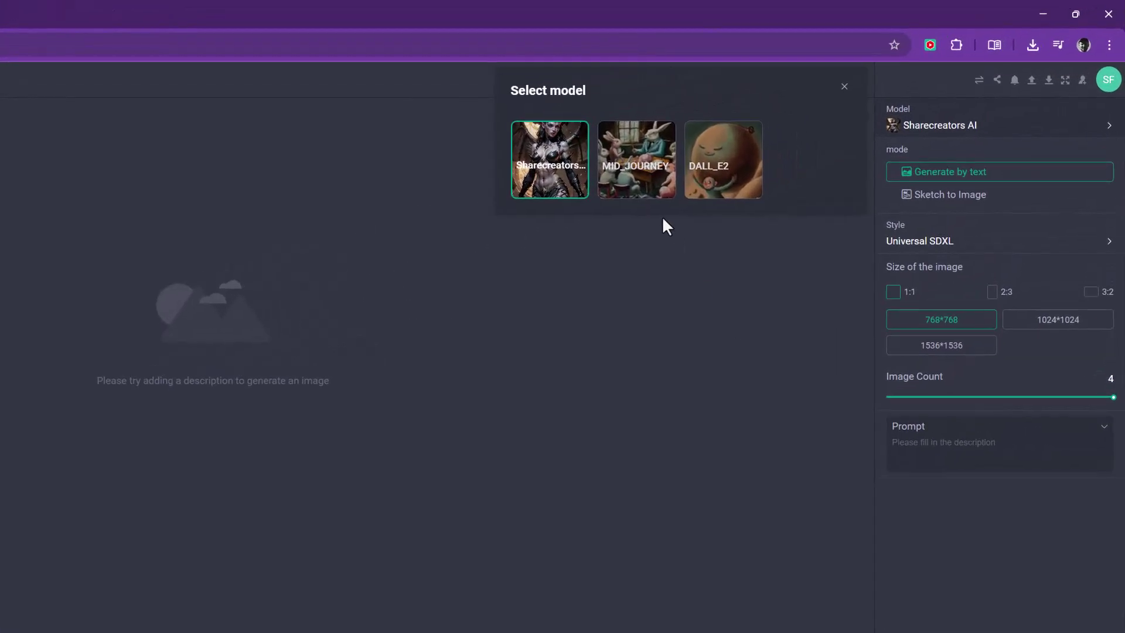
left_click(643, 193)
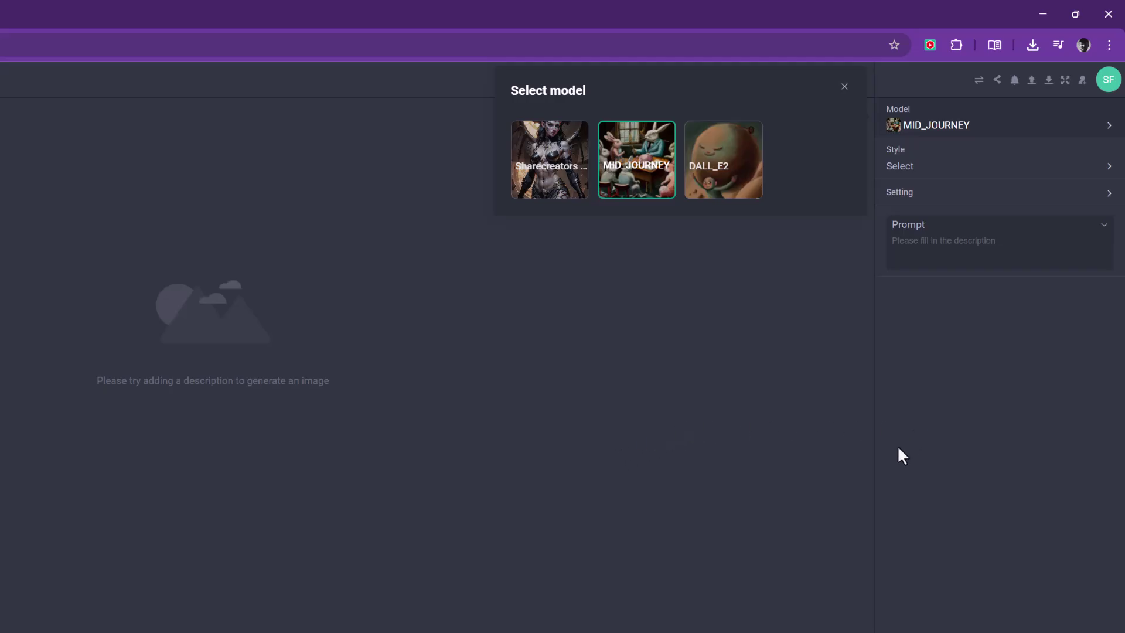
left_click(844, 88)
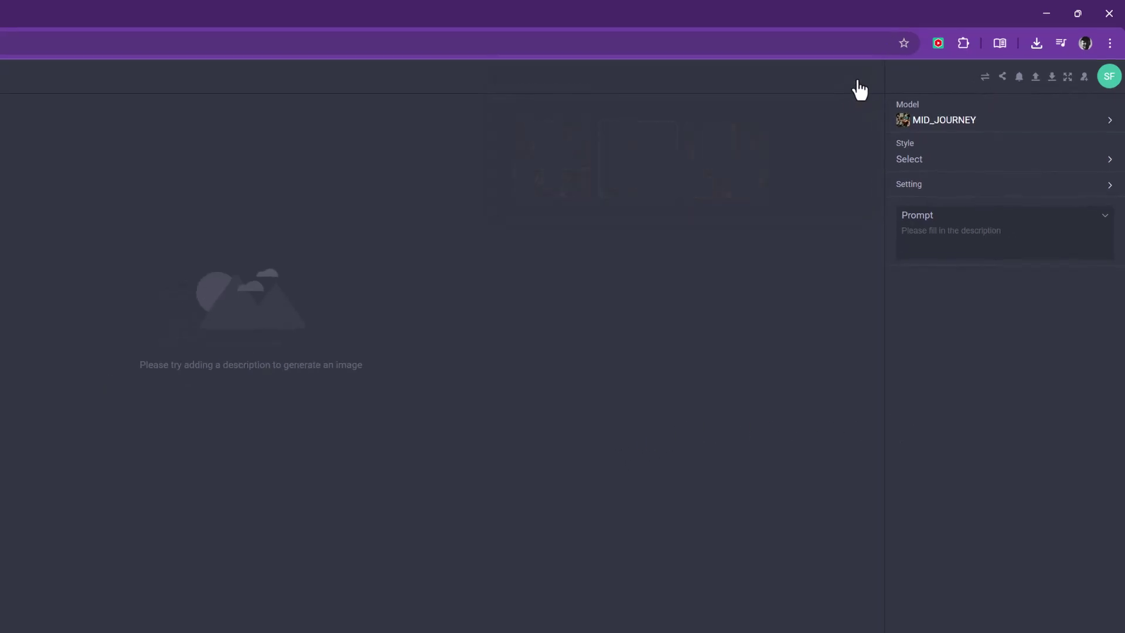
left_click(9, 133)
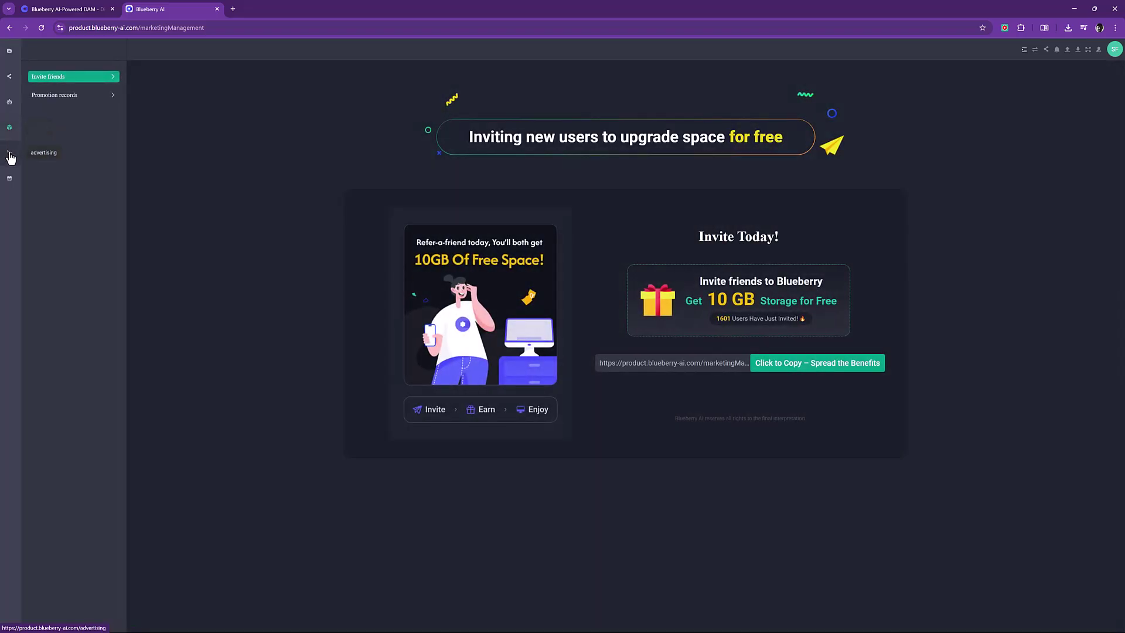
Show the advertising page, which requires binding a Google Ads account first.
left_click(9, 153)
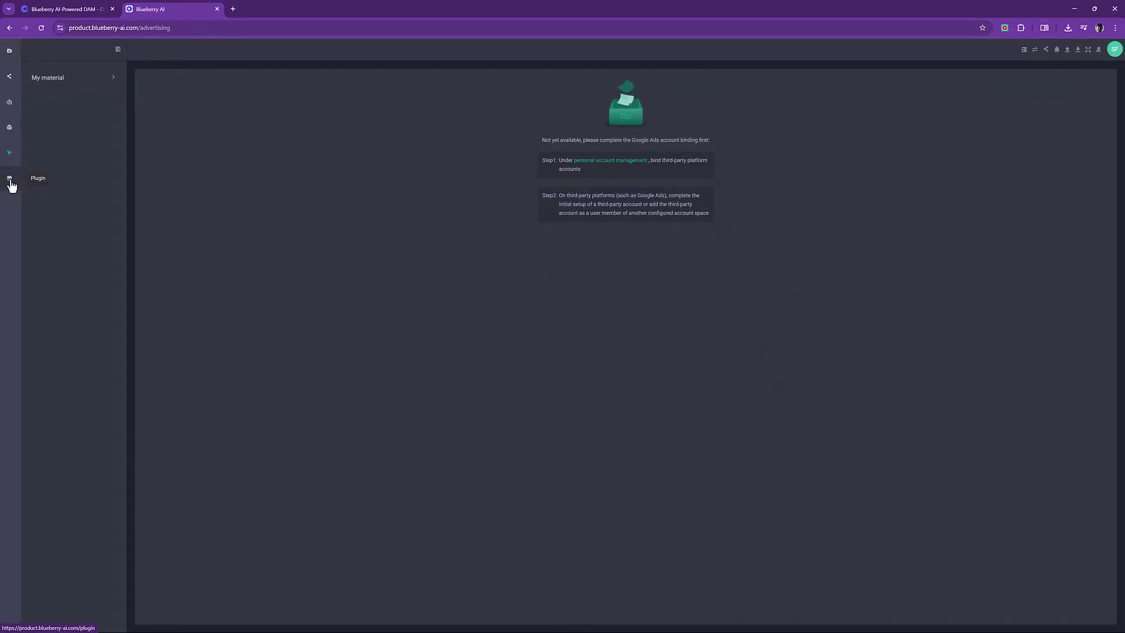
View Photoshop Asset Plugin(Windows) details in the plugin store and pause its intro video.
left_click(10, 182)
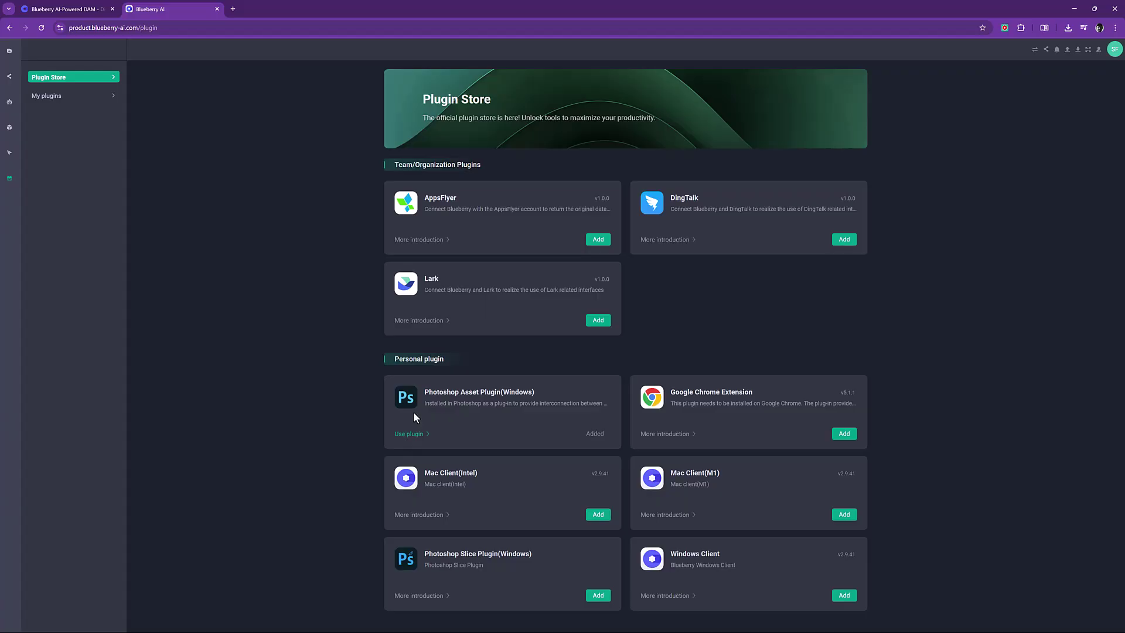
left_click(416, 436)
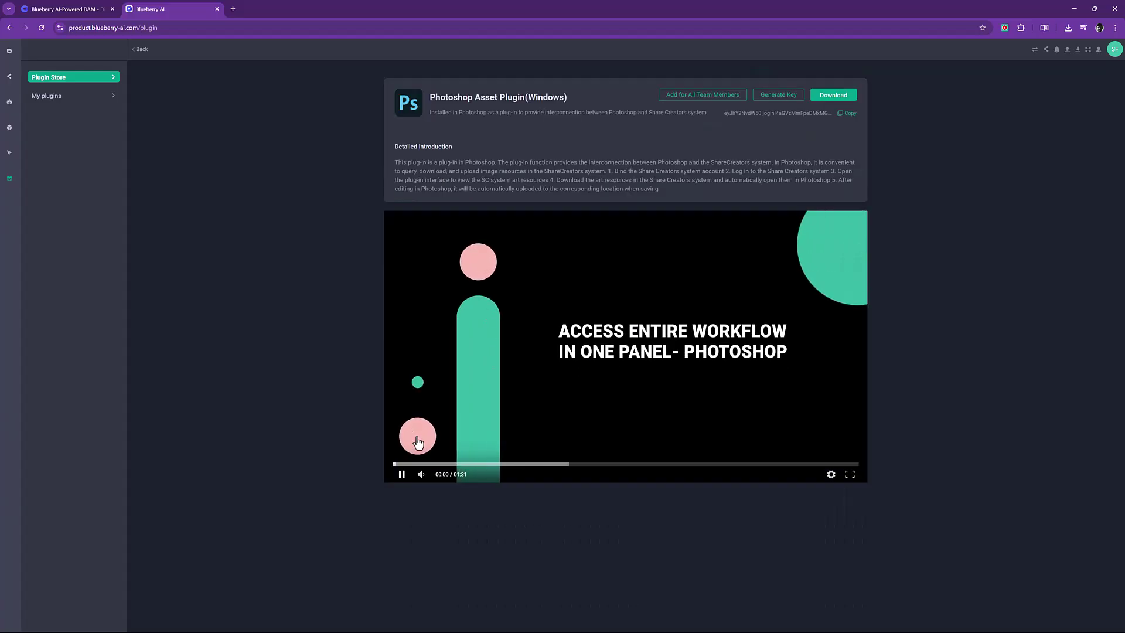
left_click(402, 474)
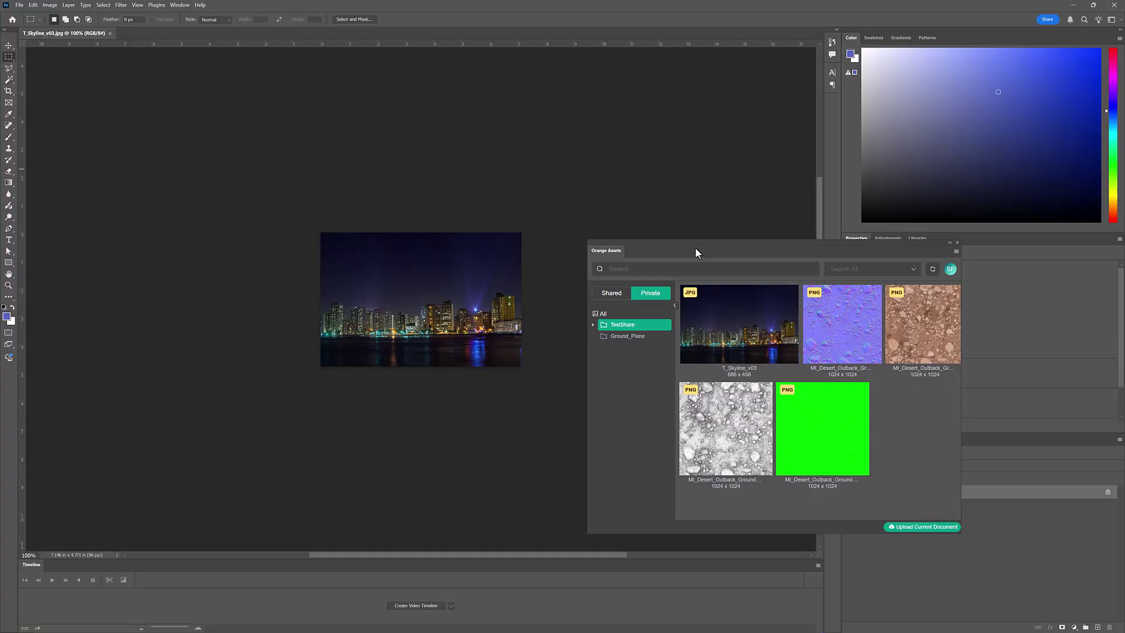
Place the Orange Assets panel beside the image and browse Ground_Plane, then TestShare.
left_click_drag(695, 247, 676, 84)
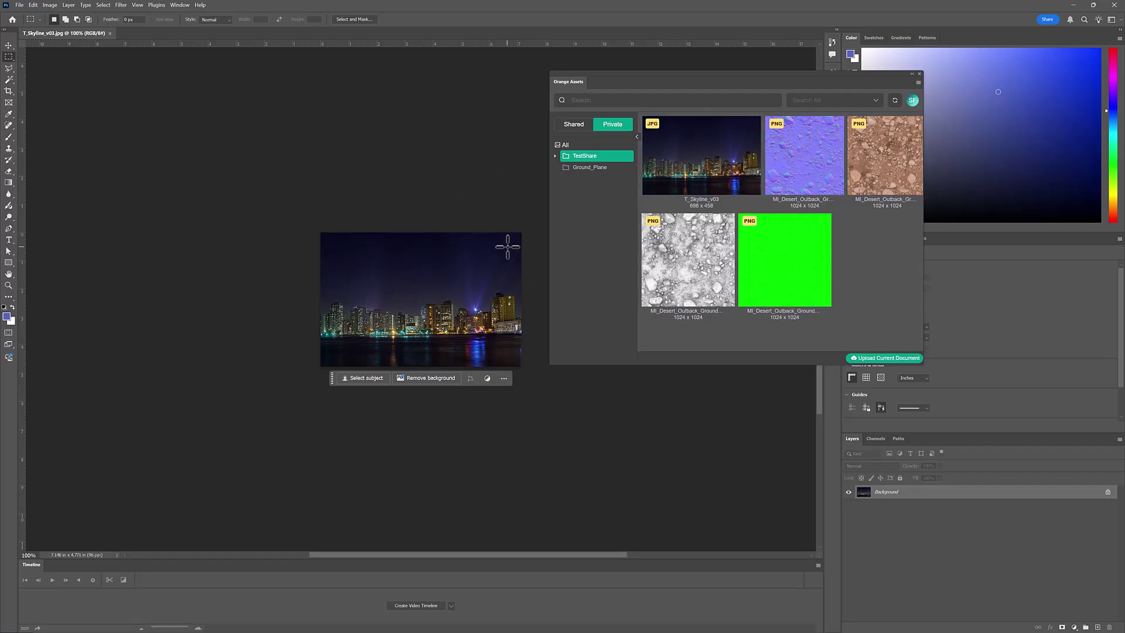
left_click(579, 168)
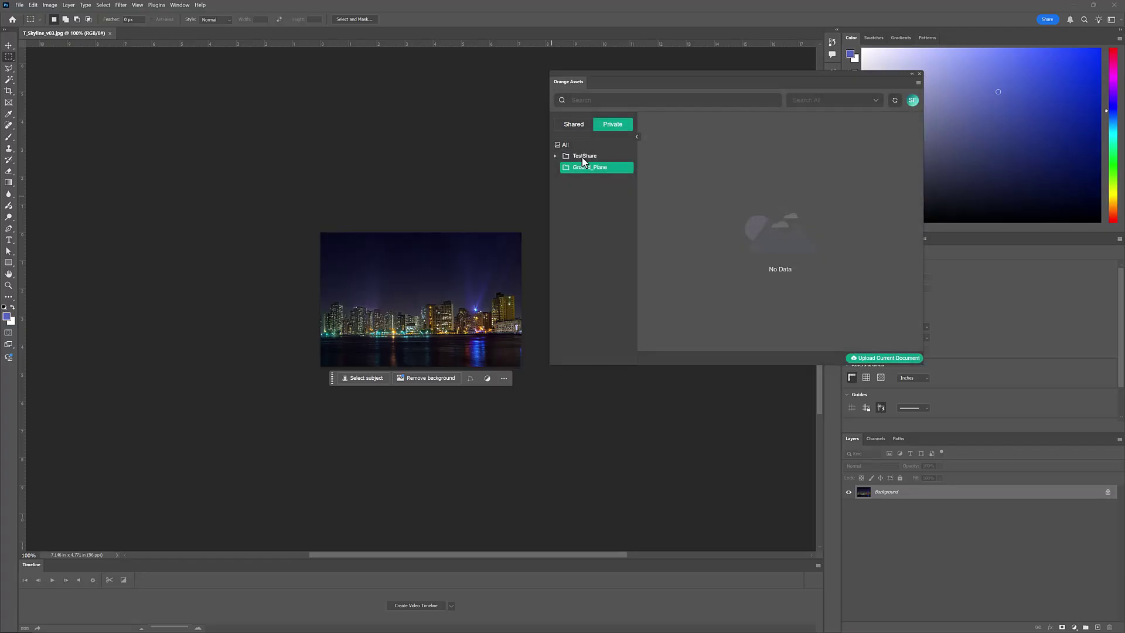
left_click(582, 157)
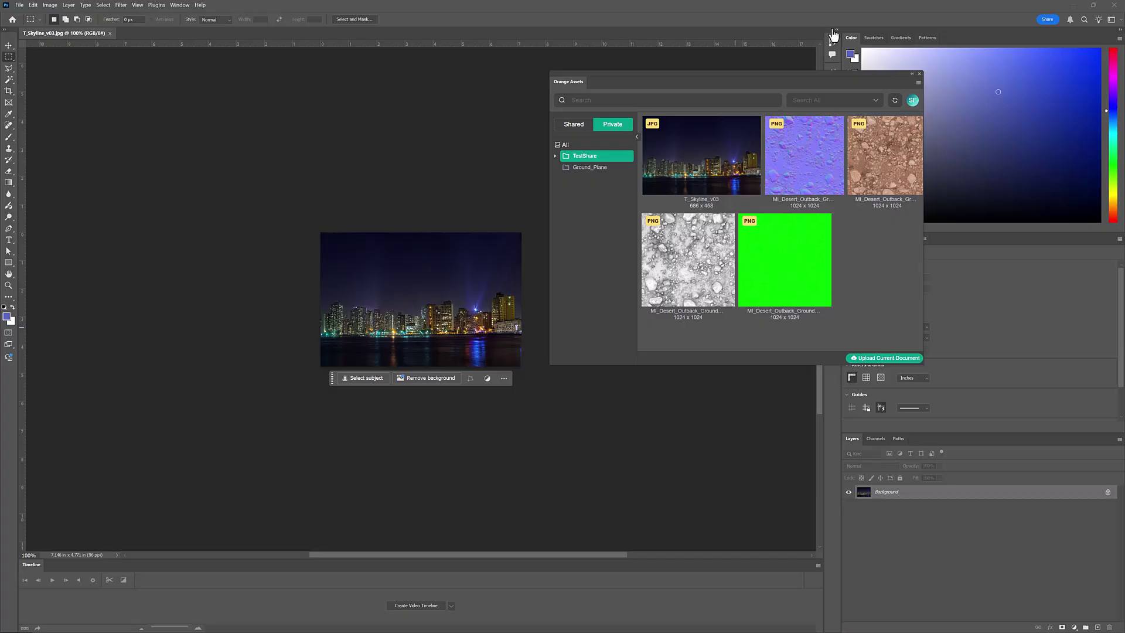
Move Photoshop and the asset panel aside and show the blueberry-ai.com homepage's Products list.
left_click_drag(788, 2, 1124, 6)
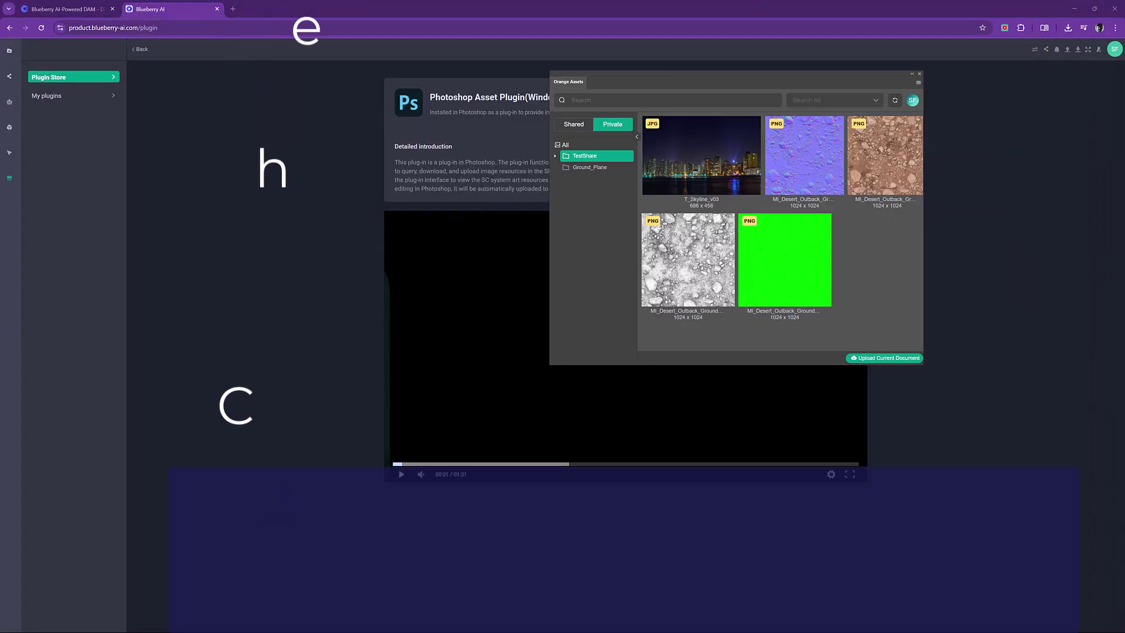
left_click_drag(671, 72, 1124, 73)
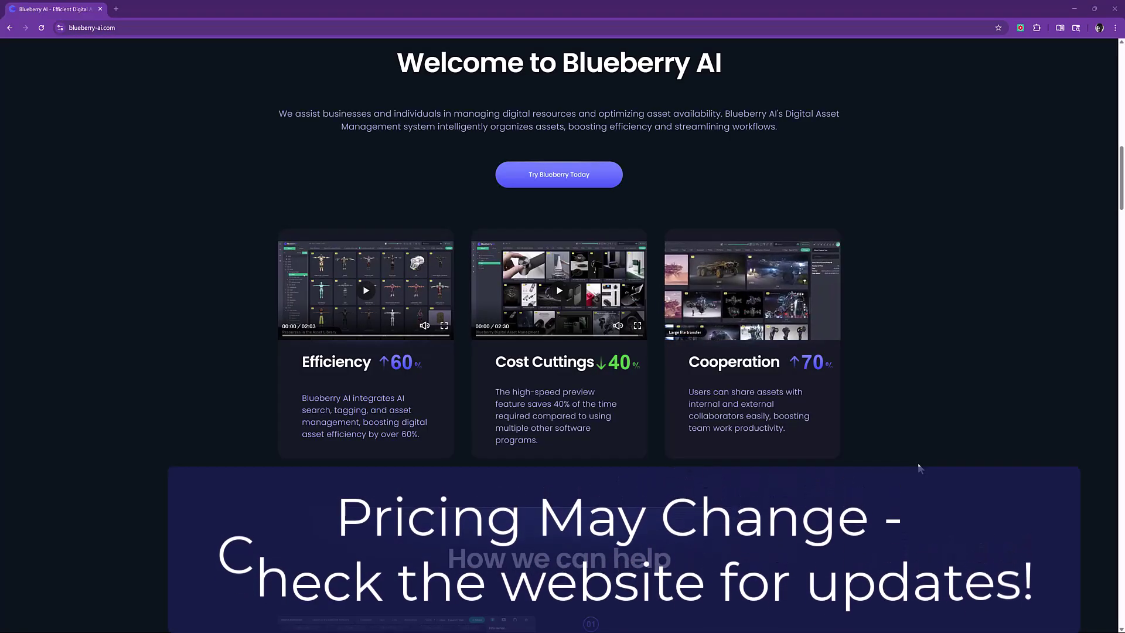
scroll(919, 468, "up", 1)
scroll(919, 468, "up", 2)
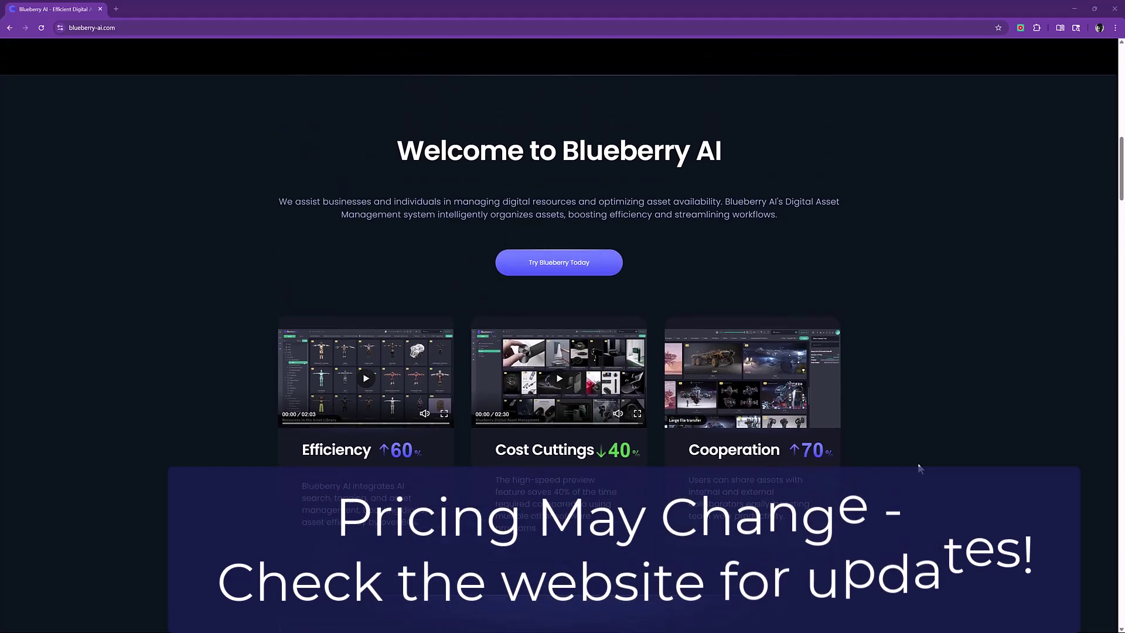
scroll(919, 468, "down", 7)
scroll(918, 468, "up", 6)
scroll(877, 417, "up", 7)
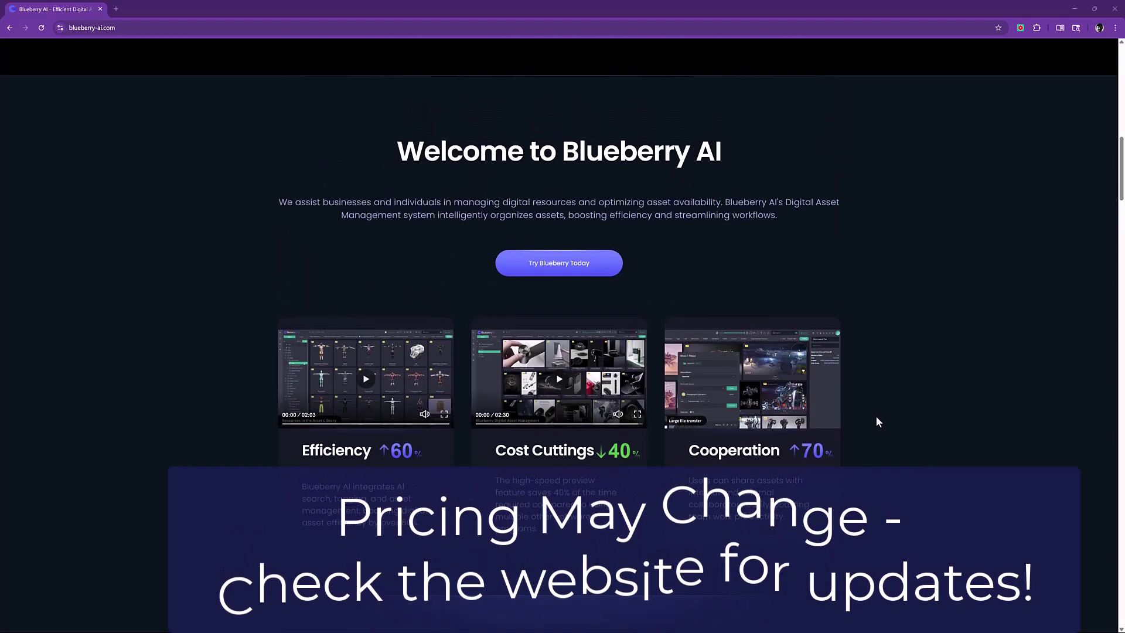
scroll(877, 420, "up", 8)
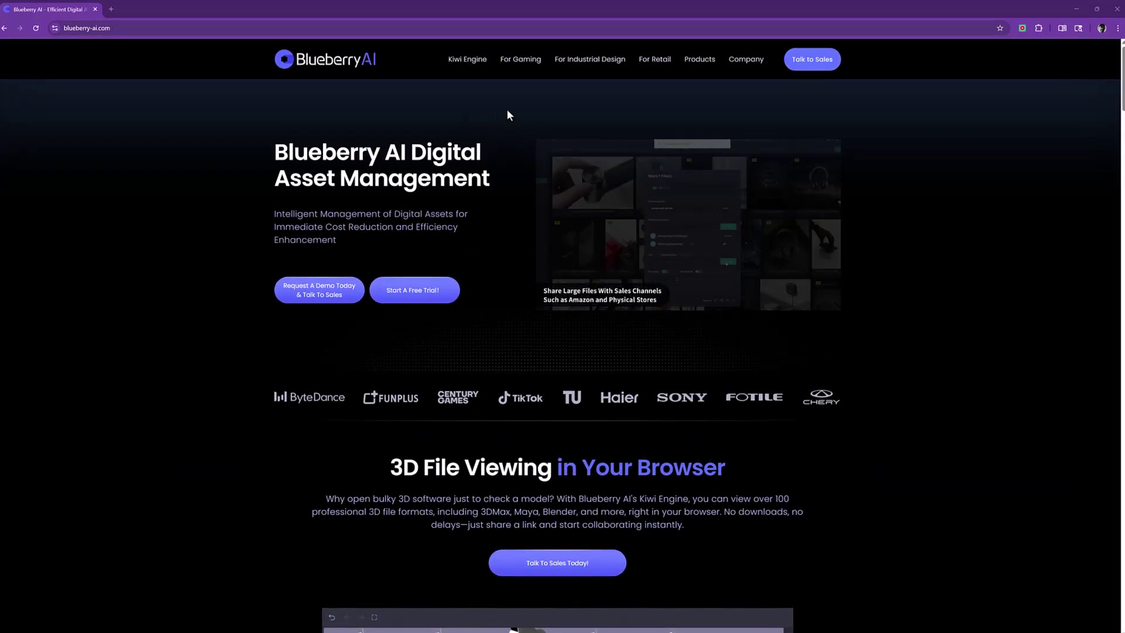
mouse_move(691, 71)
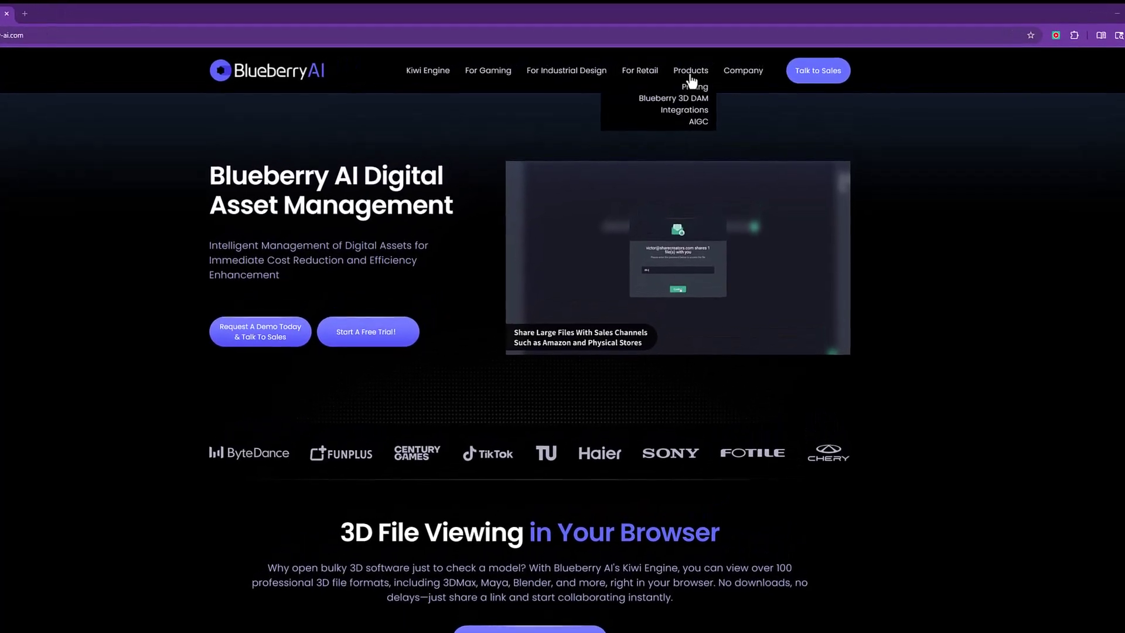